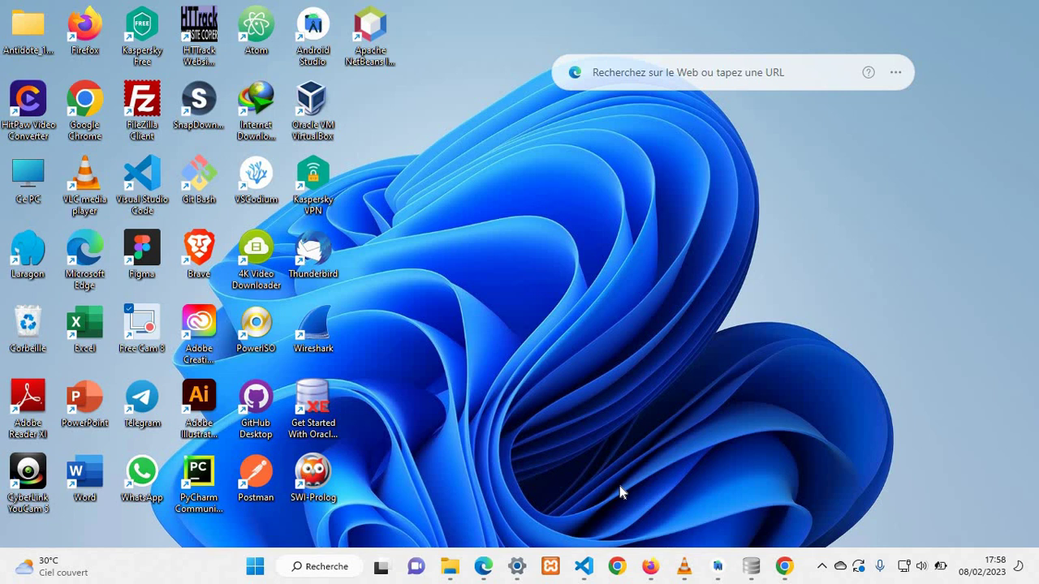
Step: Switch to Firefox, search the web for "php" and open the official PHP website
click(654, 572)
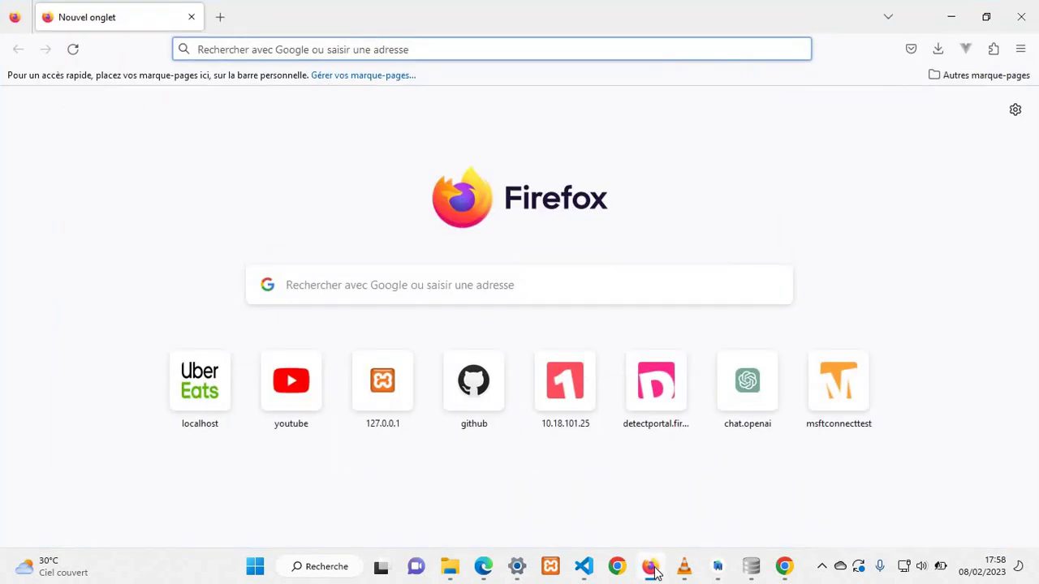
text(php)
key(Return)
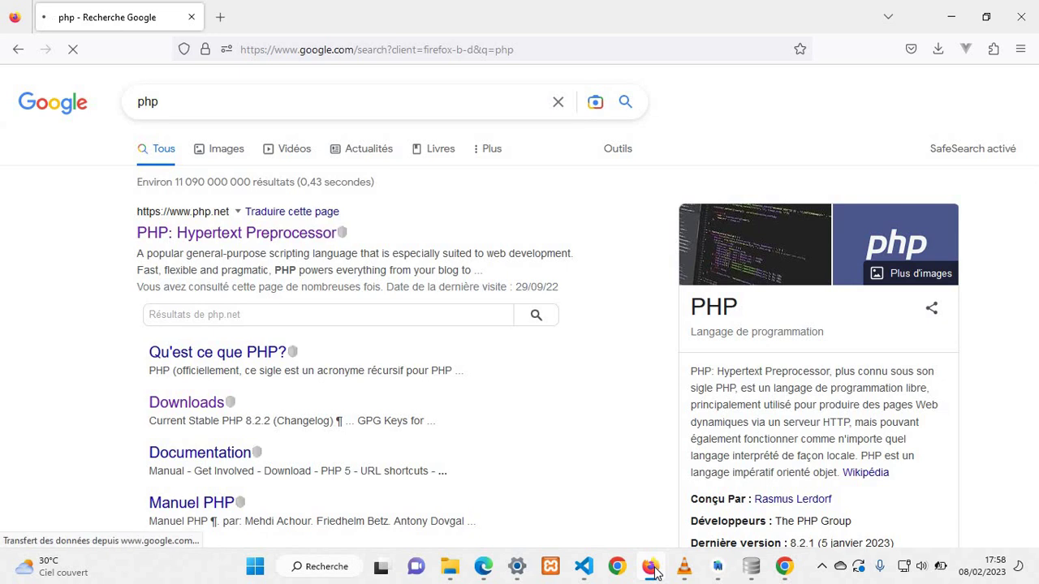
click(310, 243)
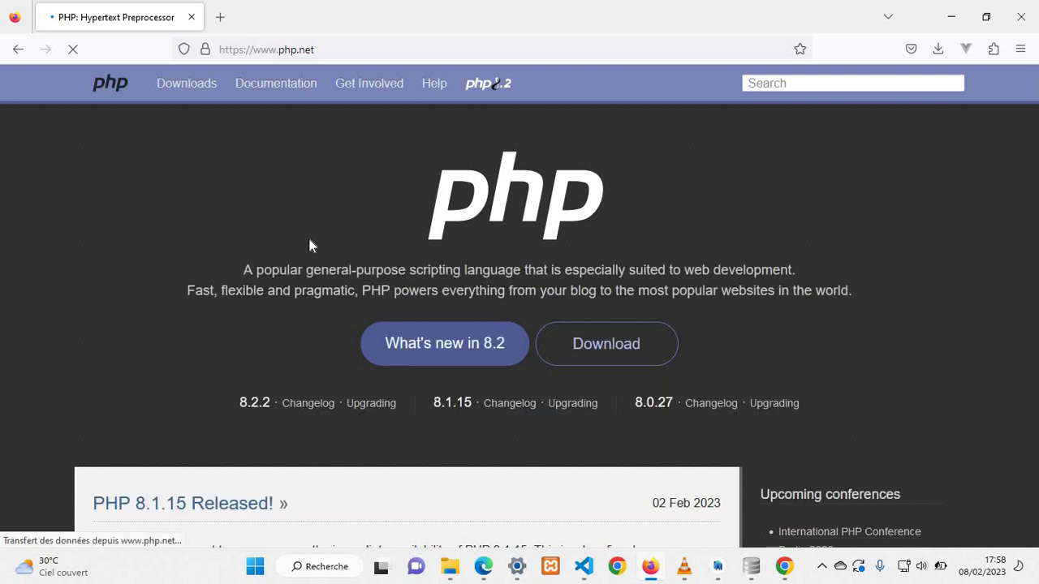
Step: Go to the php.net downloads page and open the Windows downloads for the current stable PHP 8.2.2
scroll(334, 379, down, 5)
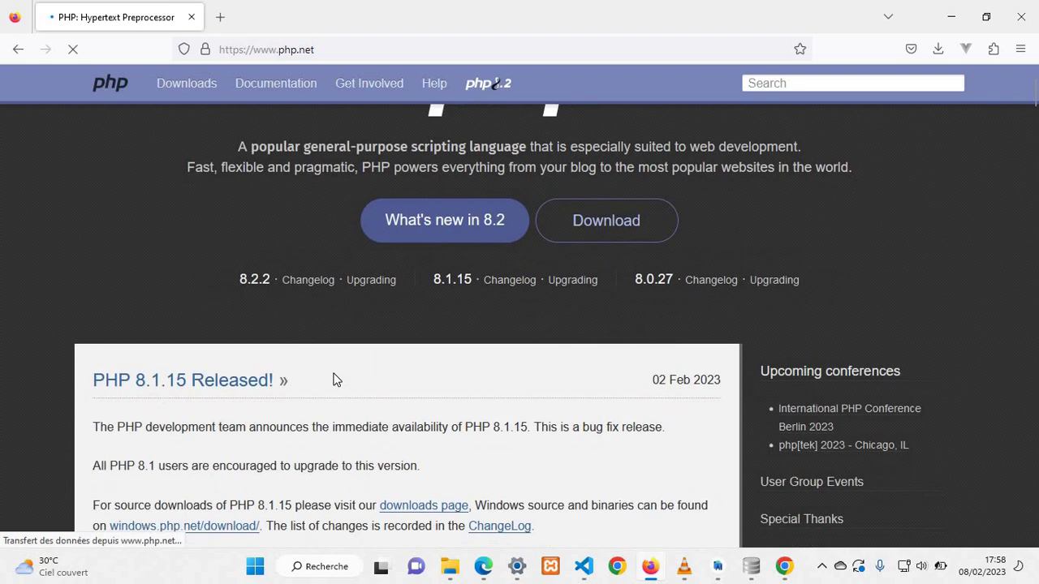
scroll(334, 374, up, 5)
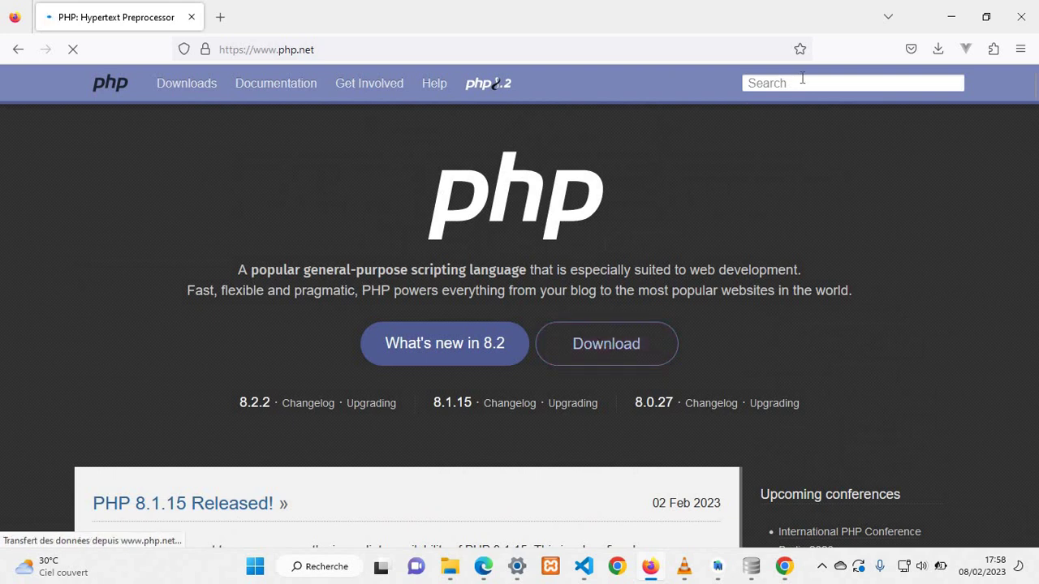
click(802, 81)
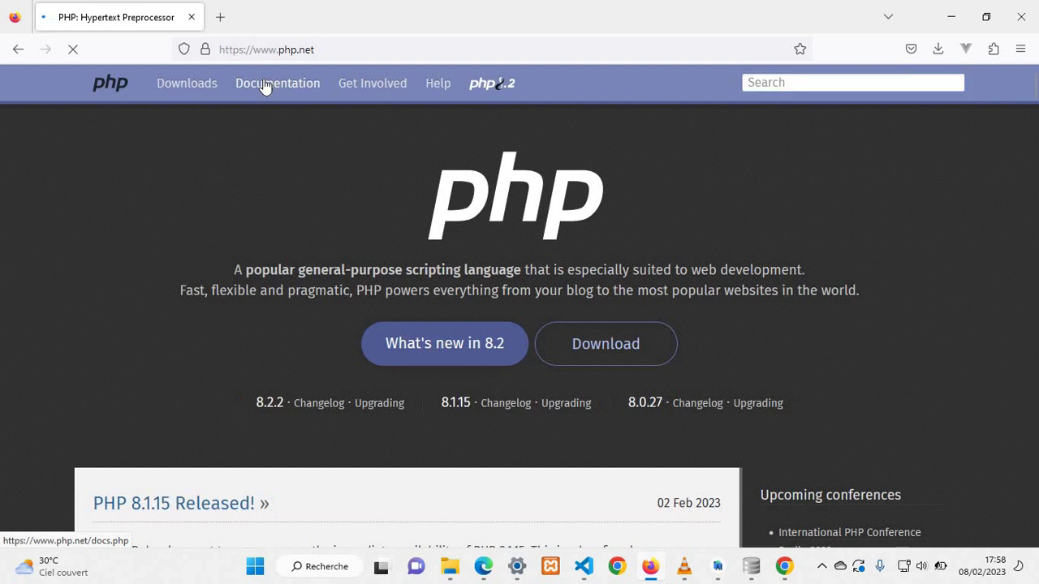
click(196, 87)
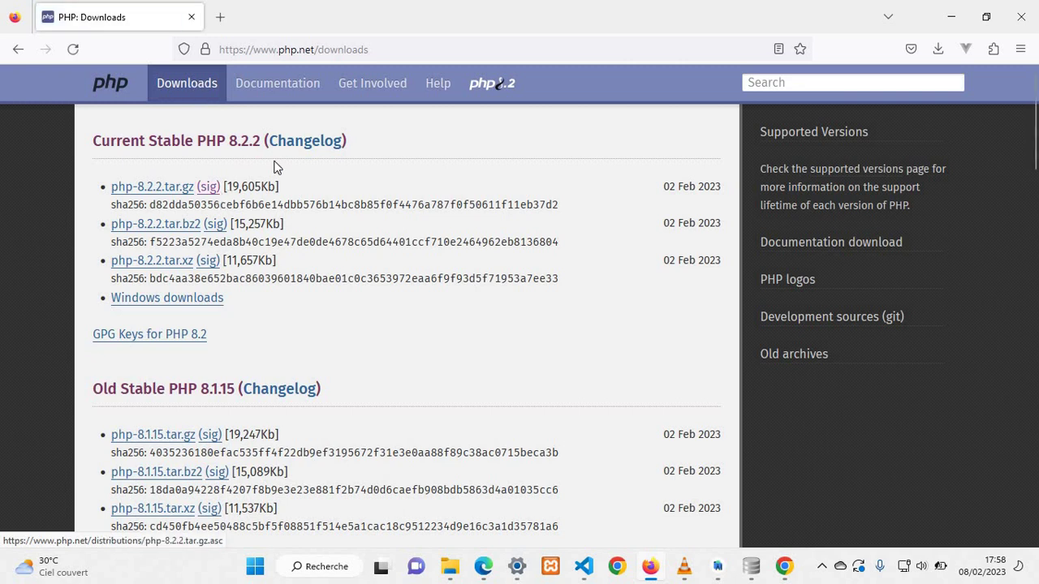
scroll(274, 162, down, 2)
scroll(122, 142, up, 2)
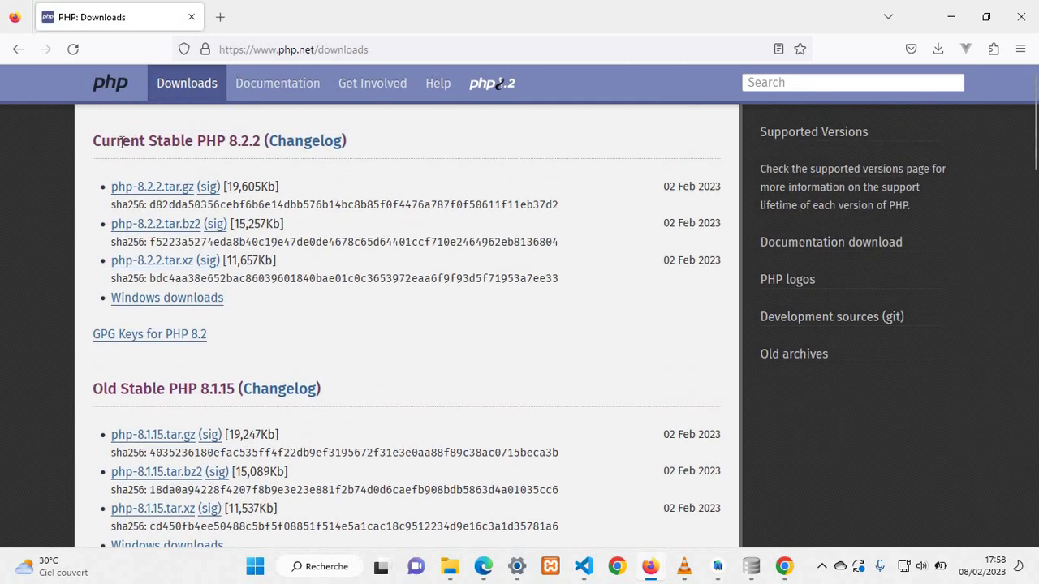
scroll(411, 209, down, 3)
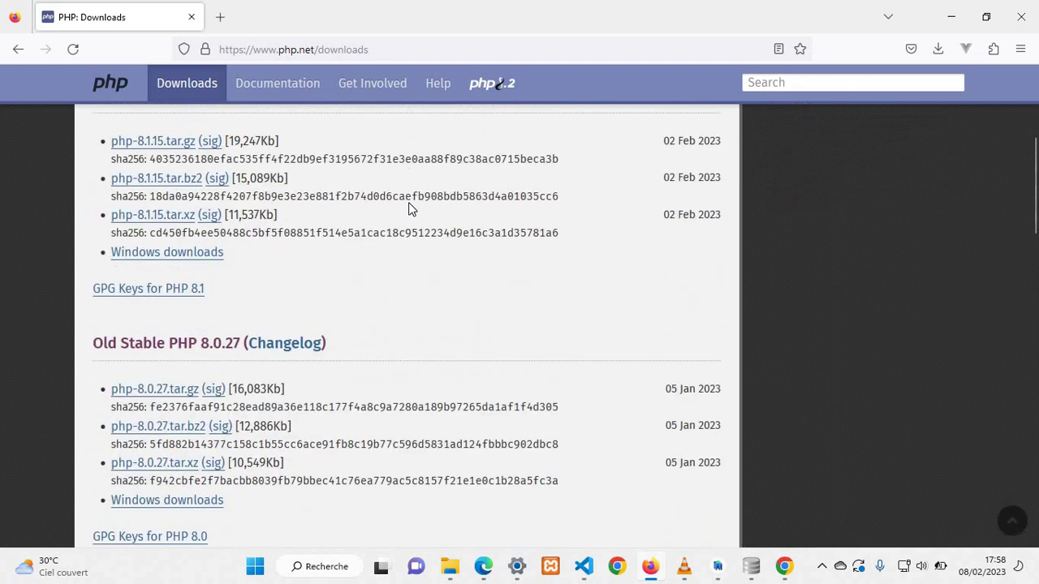
scroll(411, 209, up, 3)
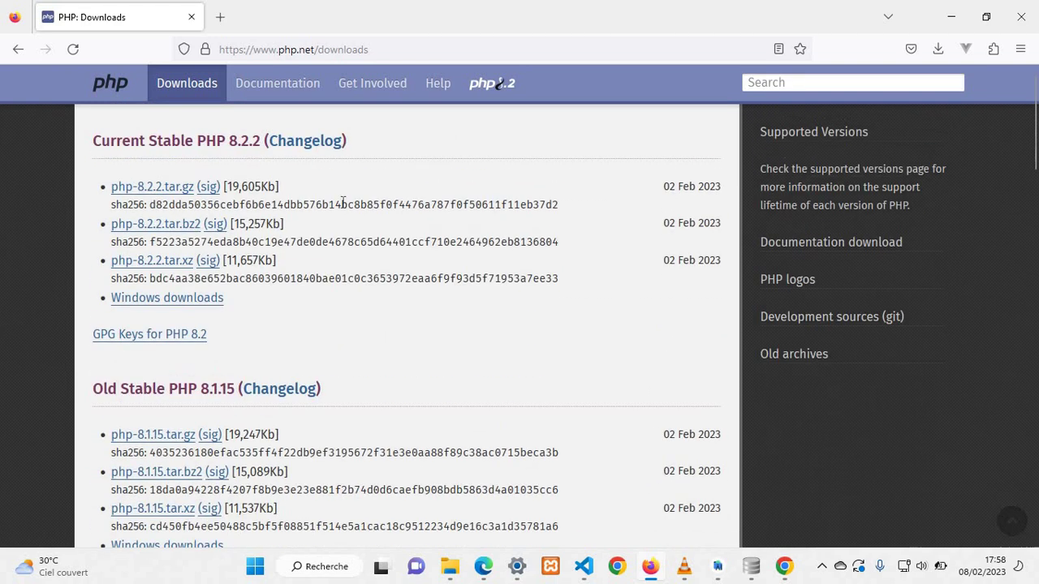
click(181, 305)
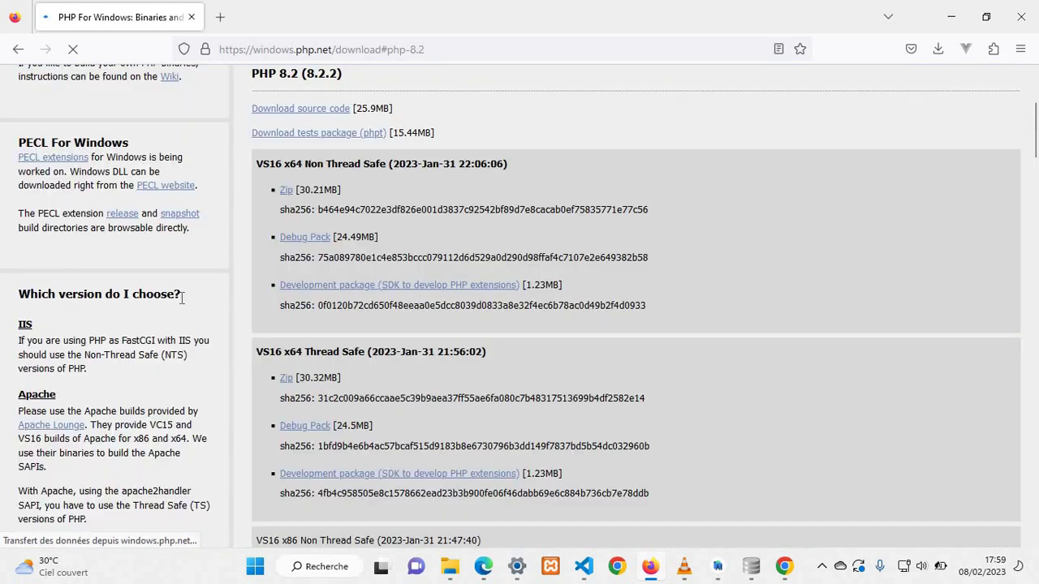
Step: Download the PHP 8.2.2 VS16 x64 Non Thread Safe zip and check its download progress
scroll(182, 298, up, 3)
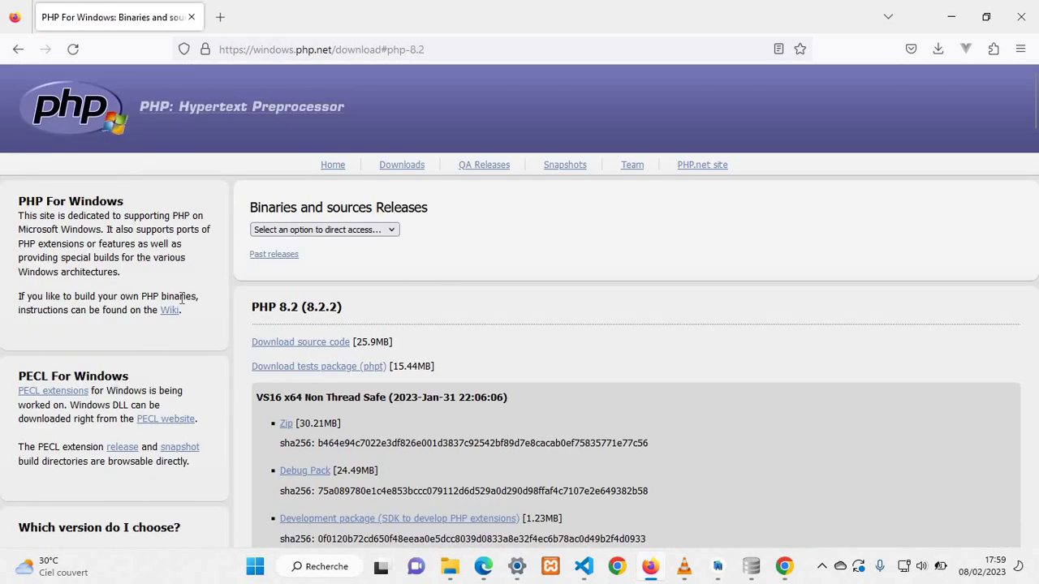
scroll(182, 299, down, 5)
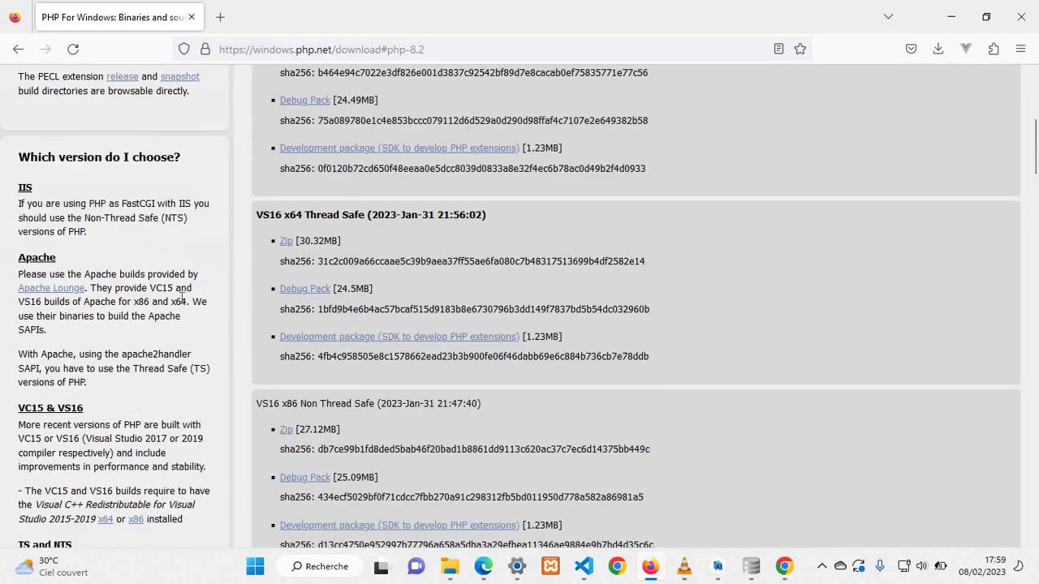
scroll(182, 299, up, 5)
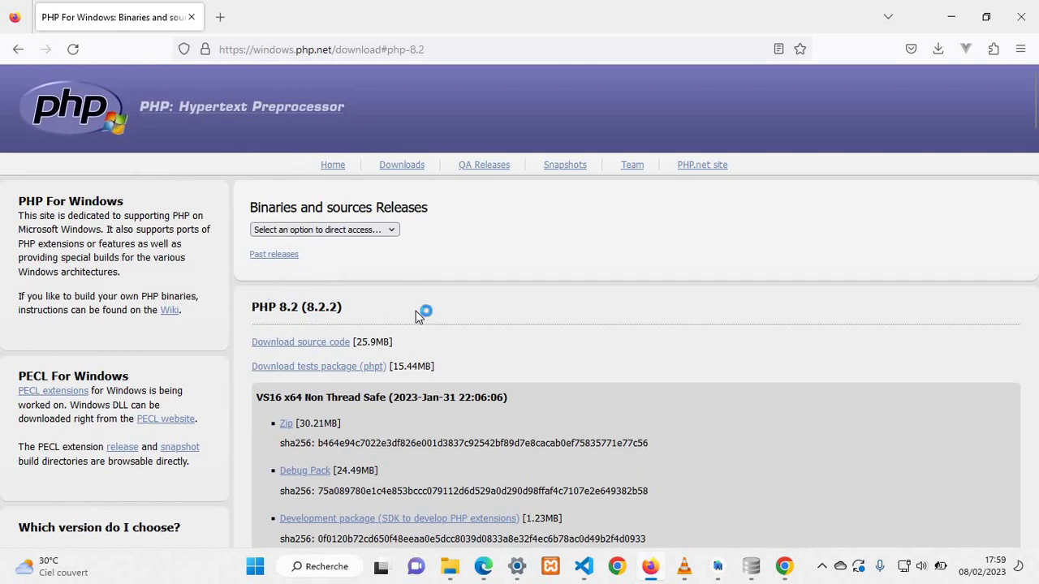
scroll(406, 321, down, 1)
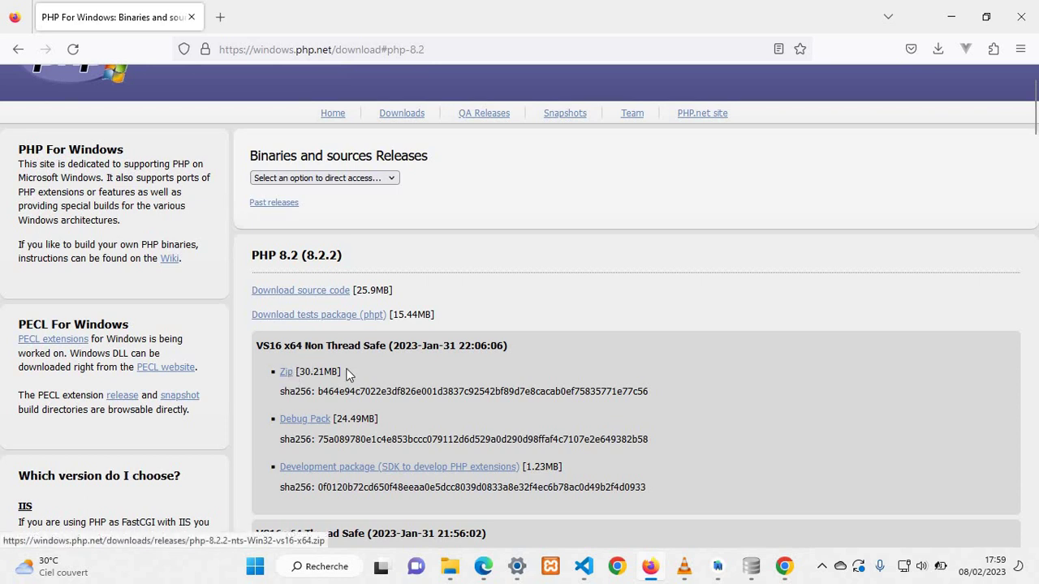
click(286, 373)
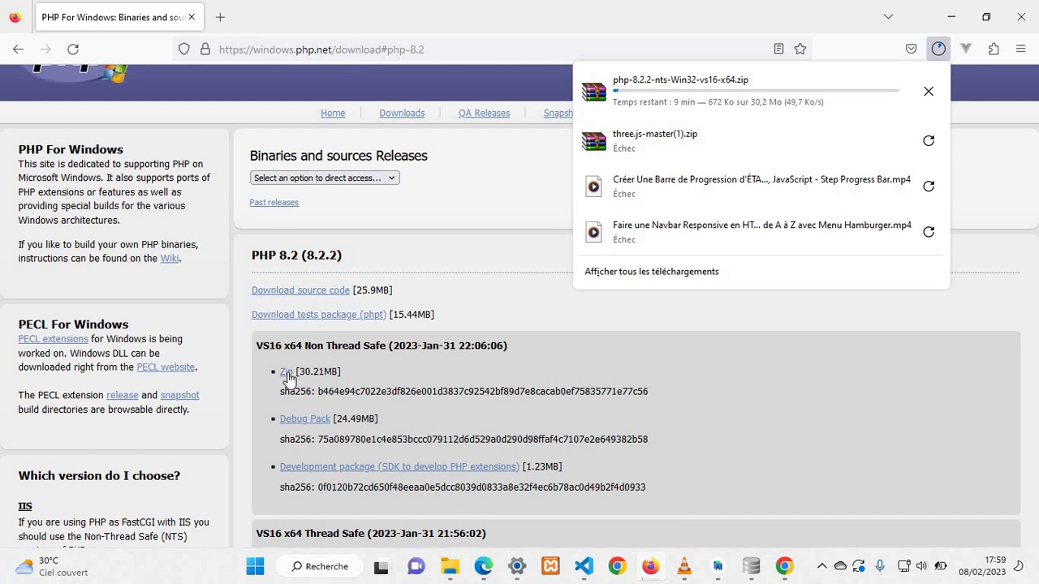
click(754, 481)
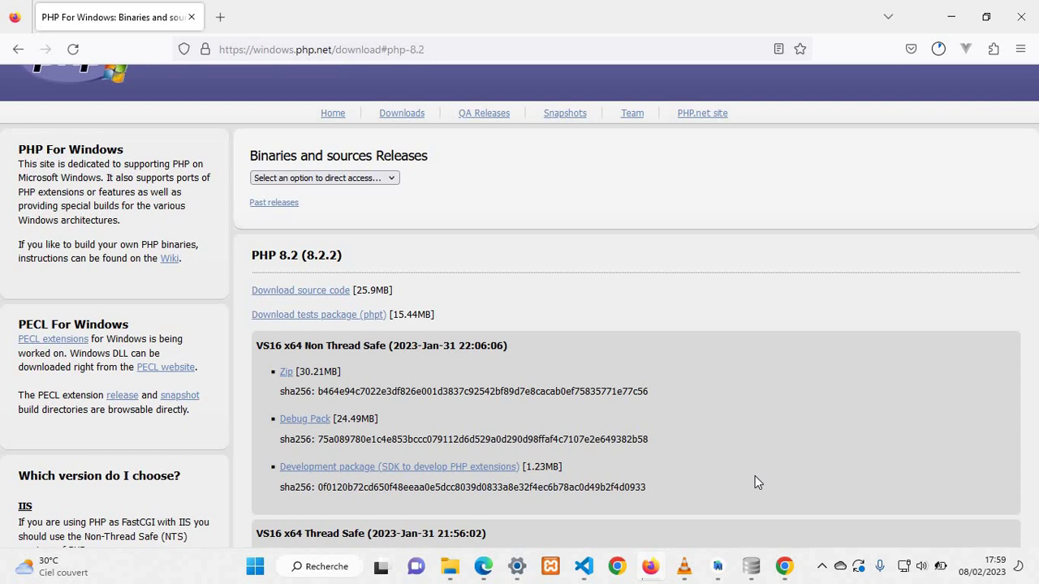
click(938, 50)
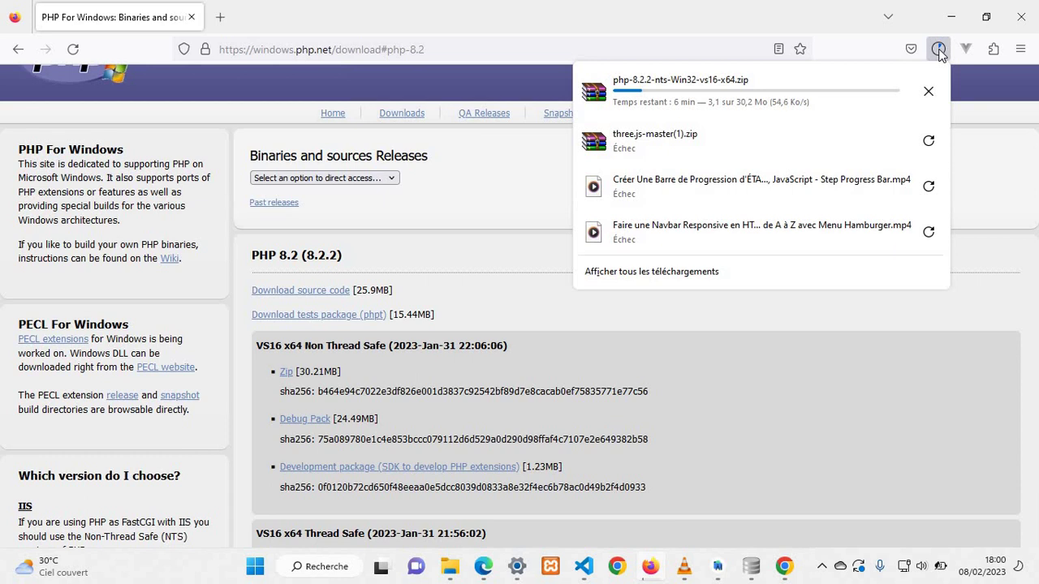
click(802, 412)
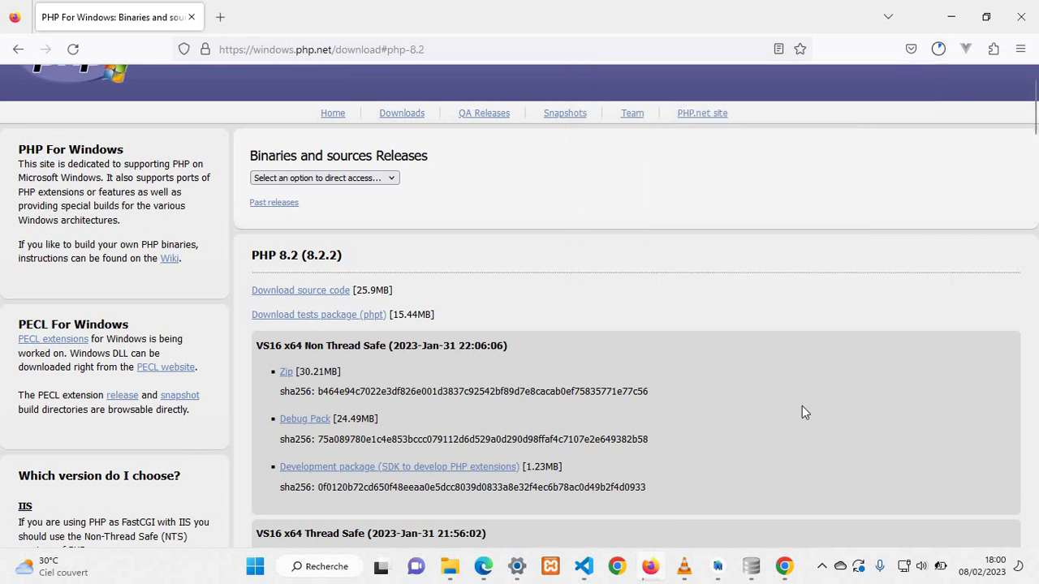
Step: Examine the version selection notes for the x64 Visual C++ Redistributable for Visual Studio 2015-2019 required by VC15 and VS16 builds
scroll(802, 412, down, 2)
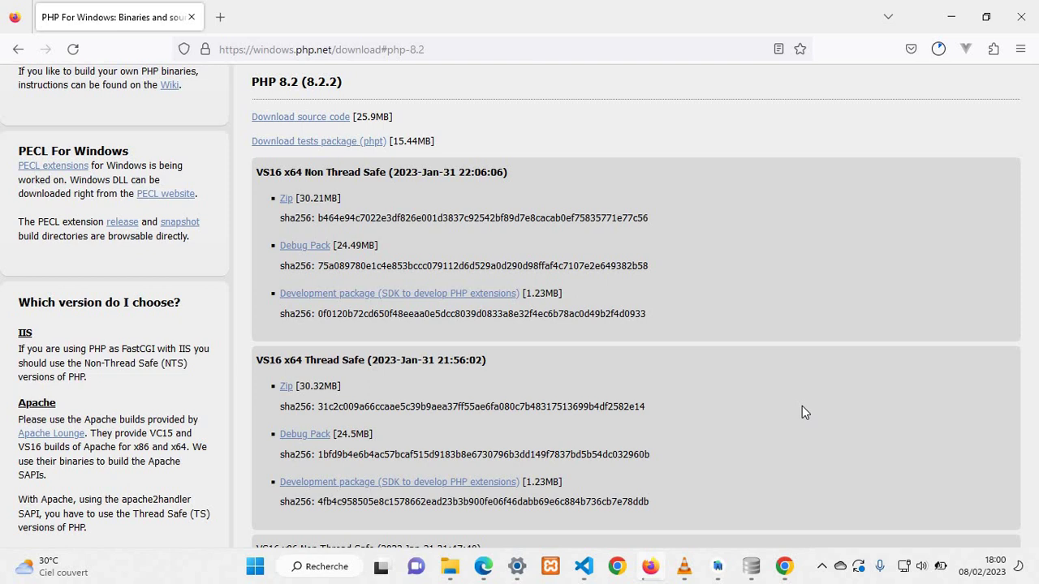
scroll(802, 412, down, 2)
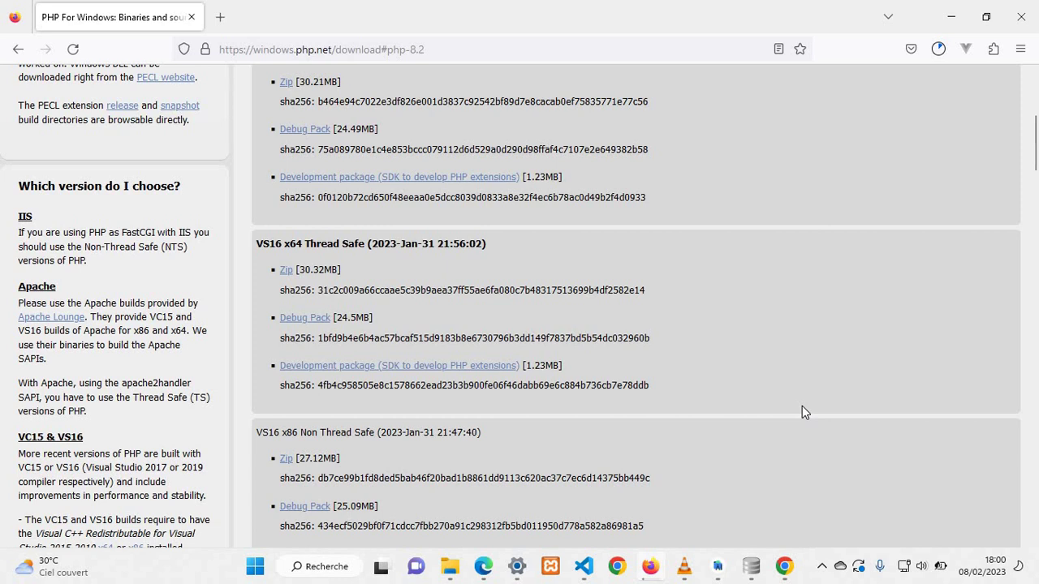
scroll(804, 412, down, 3)
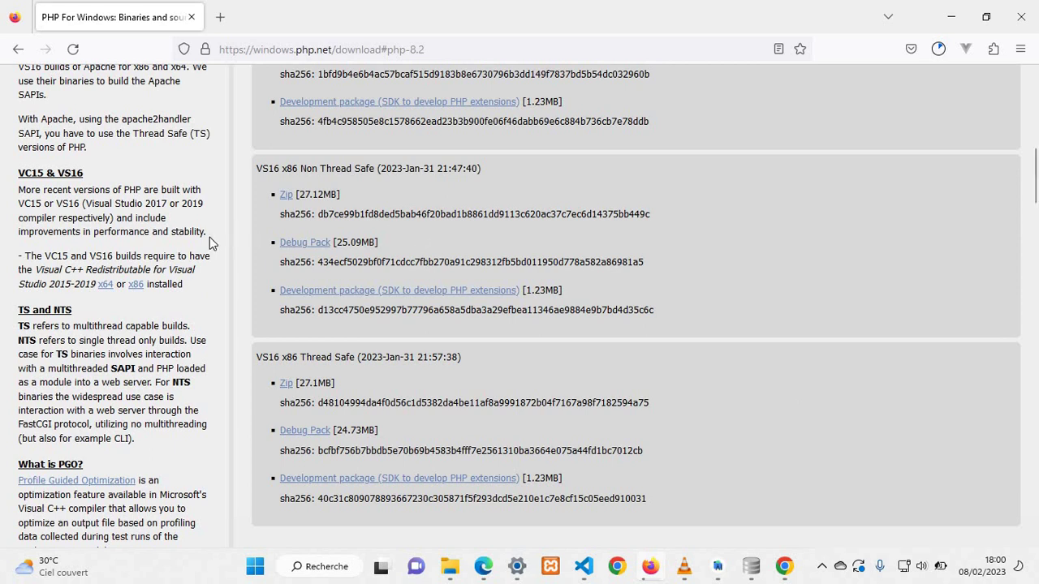
click(109, 289)
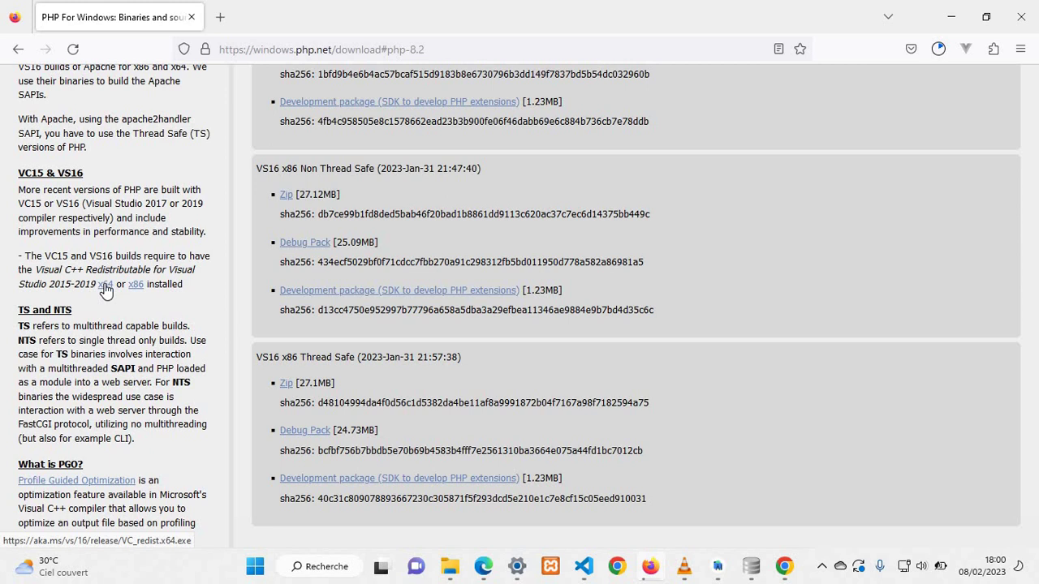
scroll(105, 292, down, 3)
scroll(110, 374, up, 6)
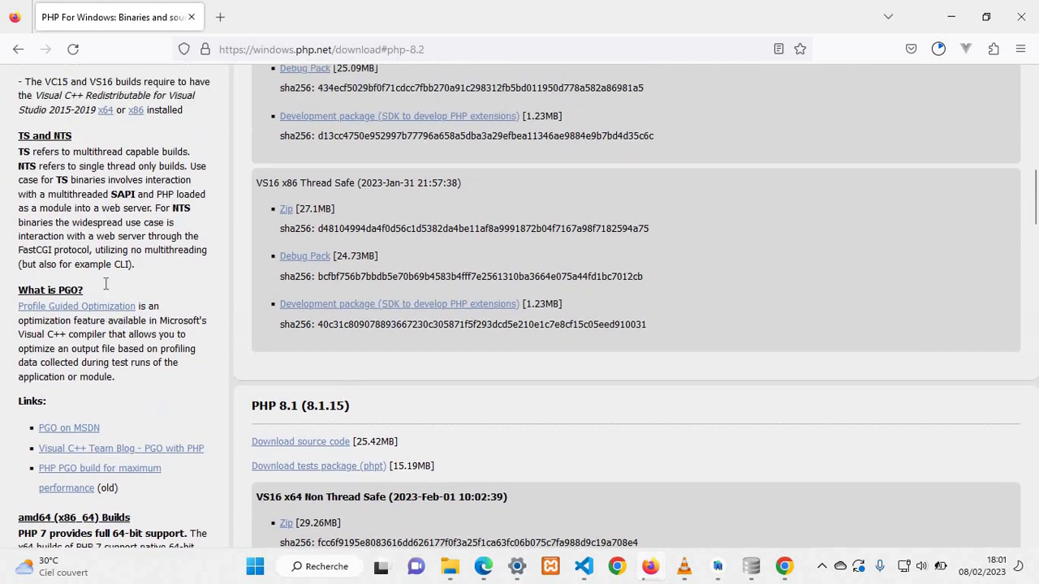
scroll(112, 379, down, 3)
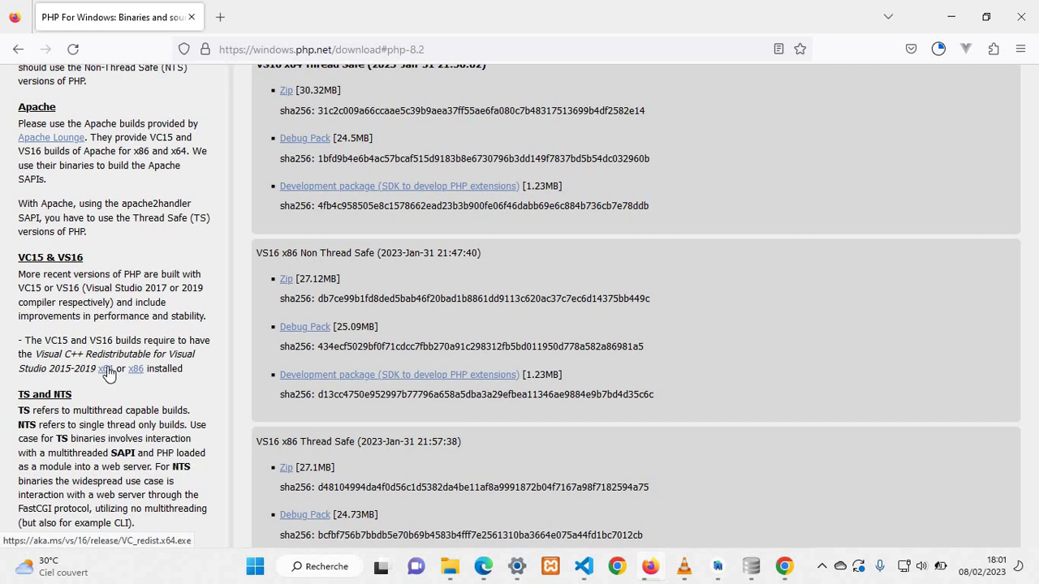
Step: Launch the VC_redist.x64 installer from the Downloads folder in File Explorer and cancel its setup
click(451, 572)
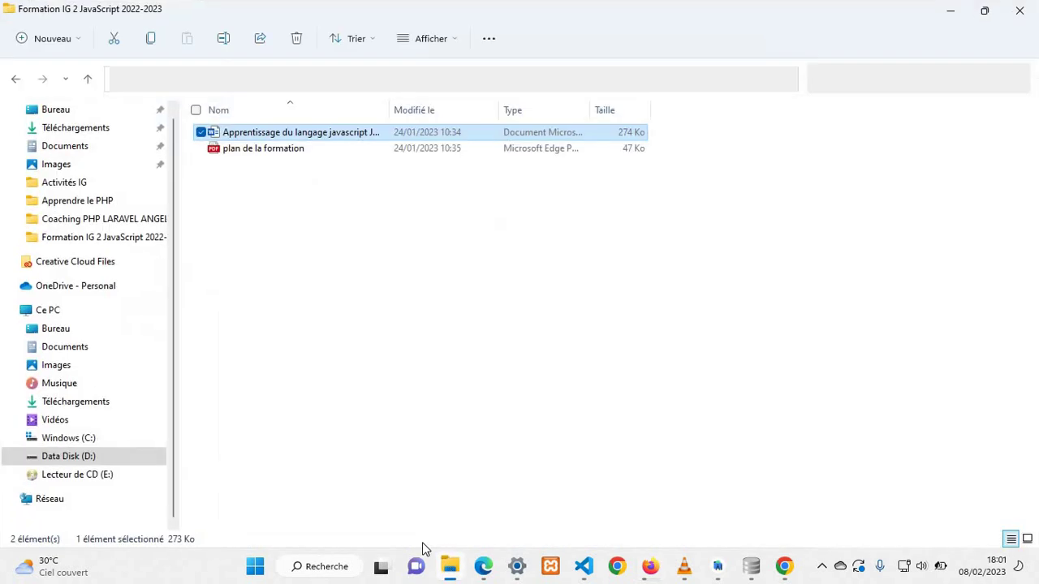
click(82, 132)
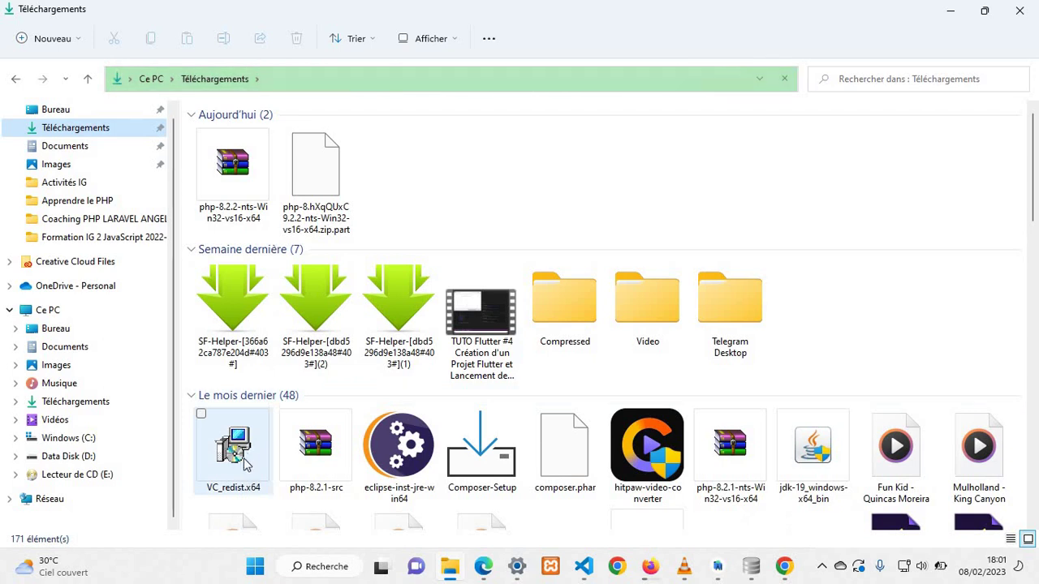
scroll(239, 459, down, 1)
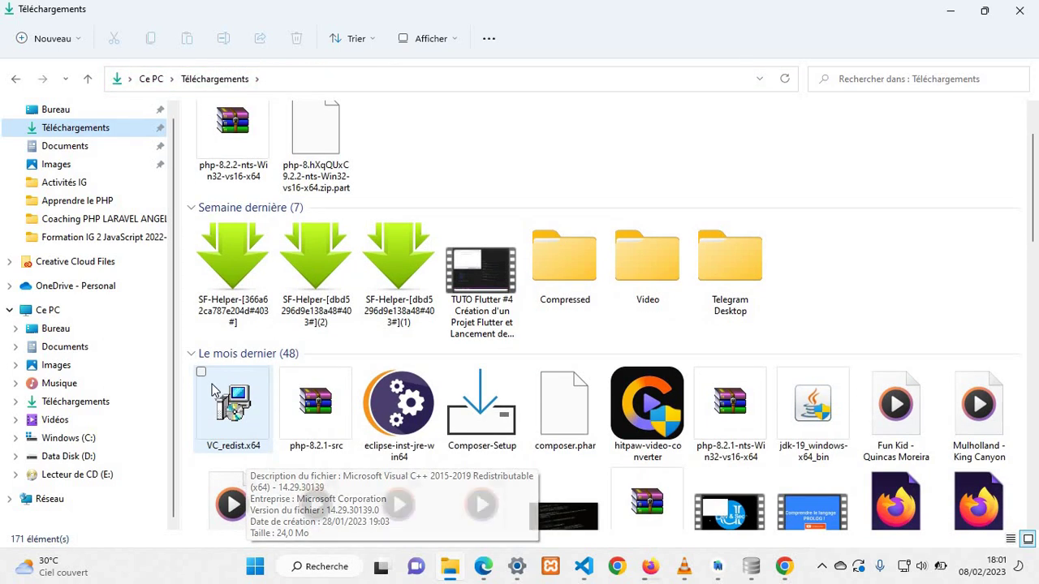
click(214, 391)
double_click(242, 411)
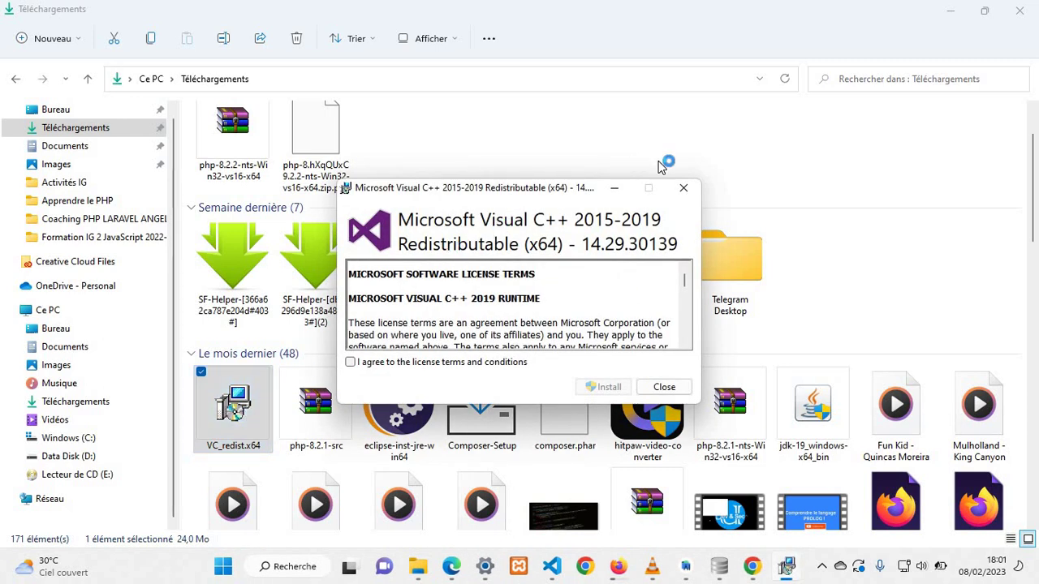
click(683, 190)
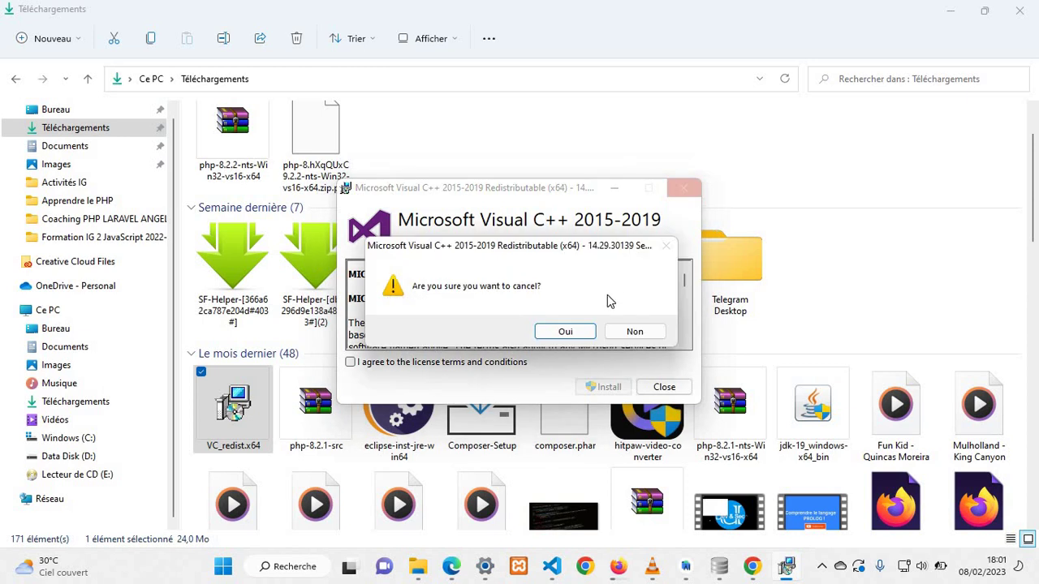
click(583, 330)
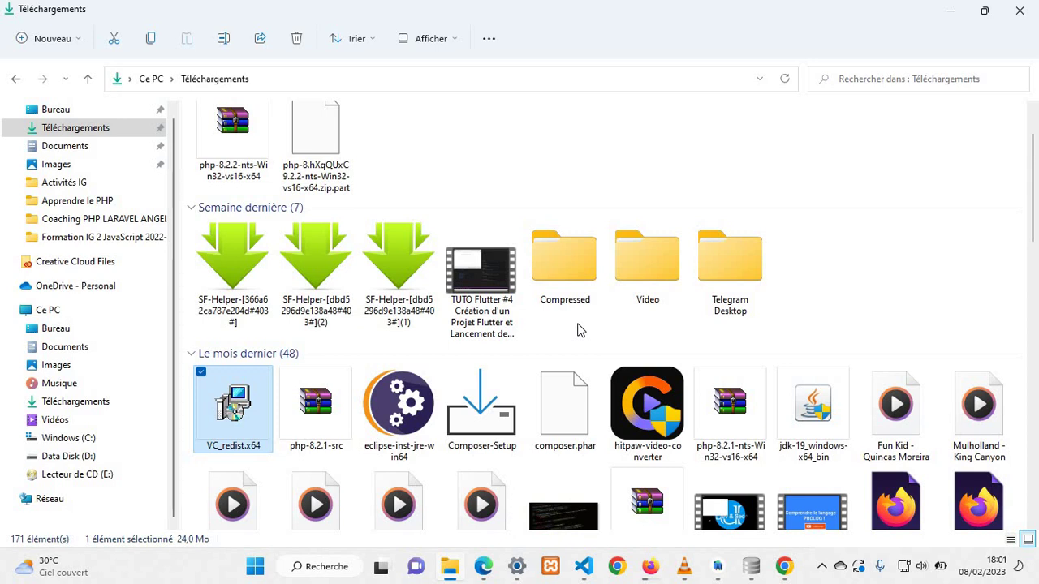
click(951, 14)
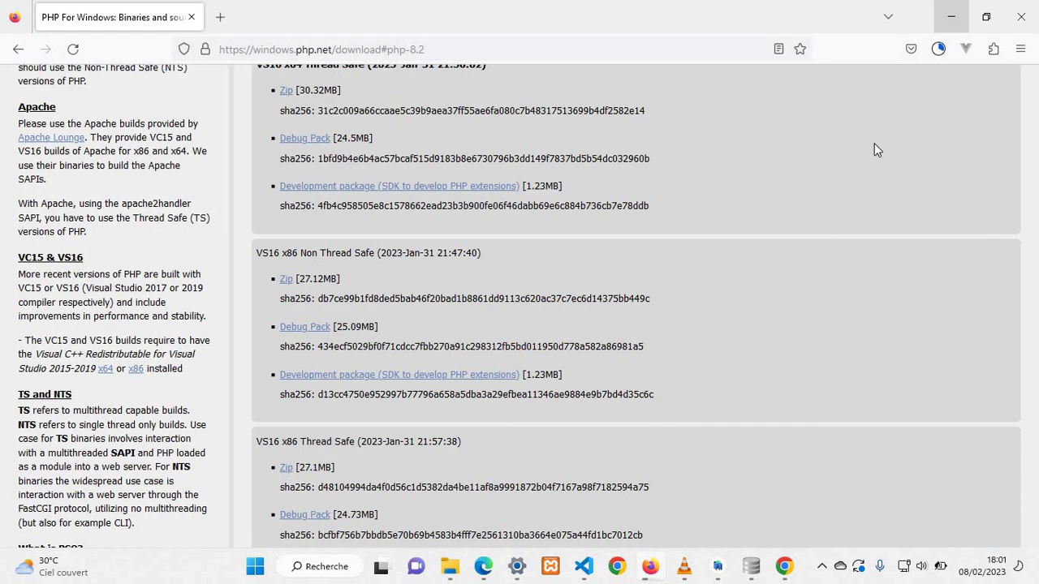
Step: Check the download progress of php-8.2.2-nts-Win32-vs16-x64.zip in Firefox
scroll(874, 143, up, 3)
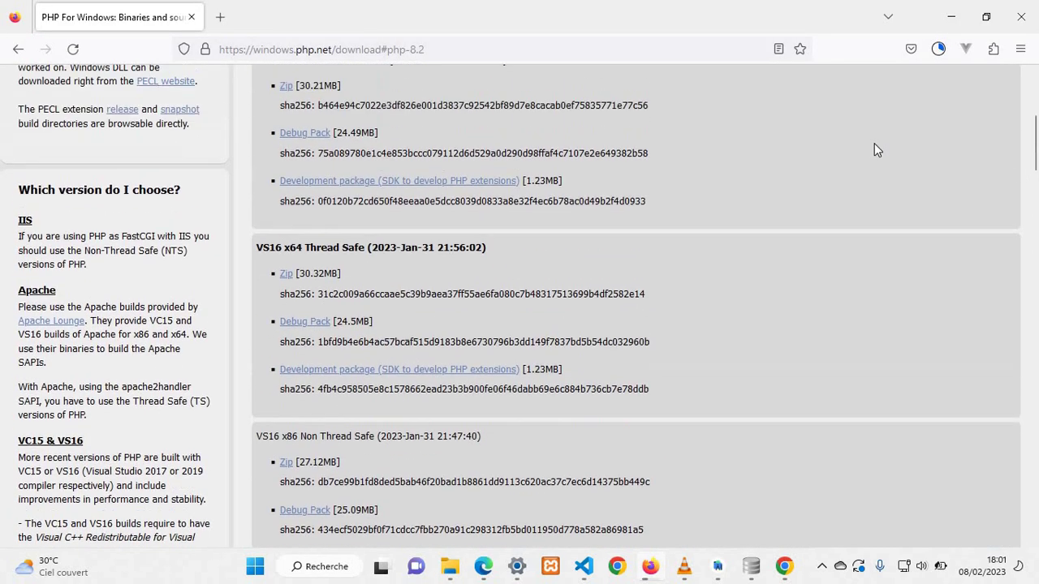
scroll(874, 146, up, 3)
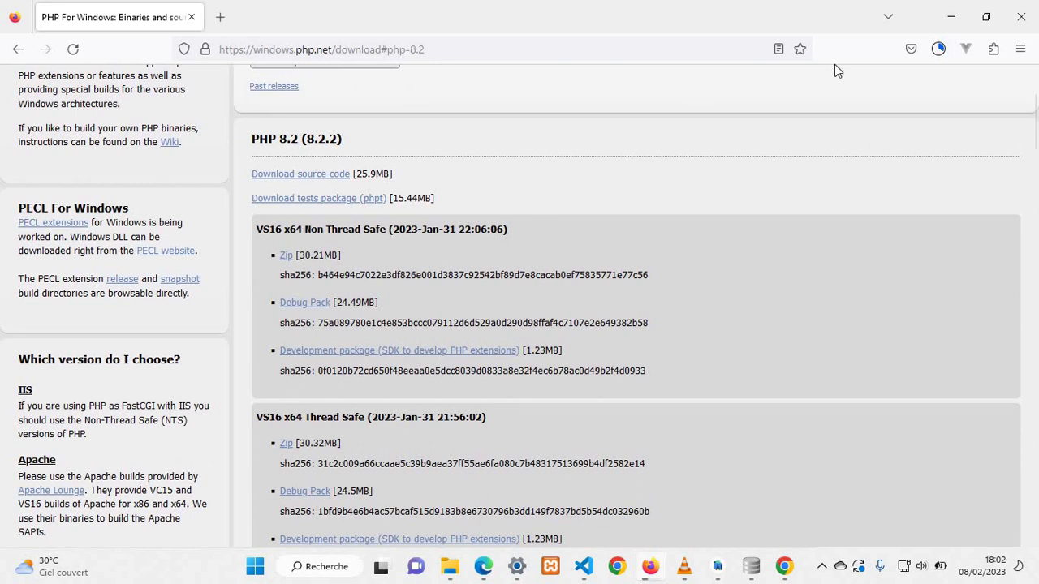
click(934, 55)
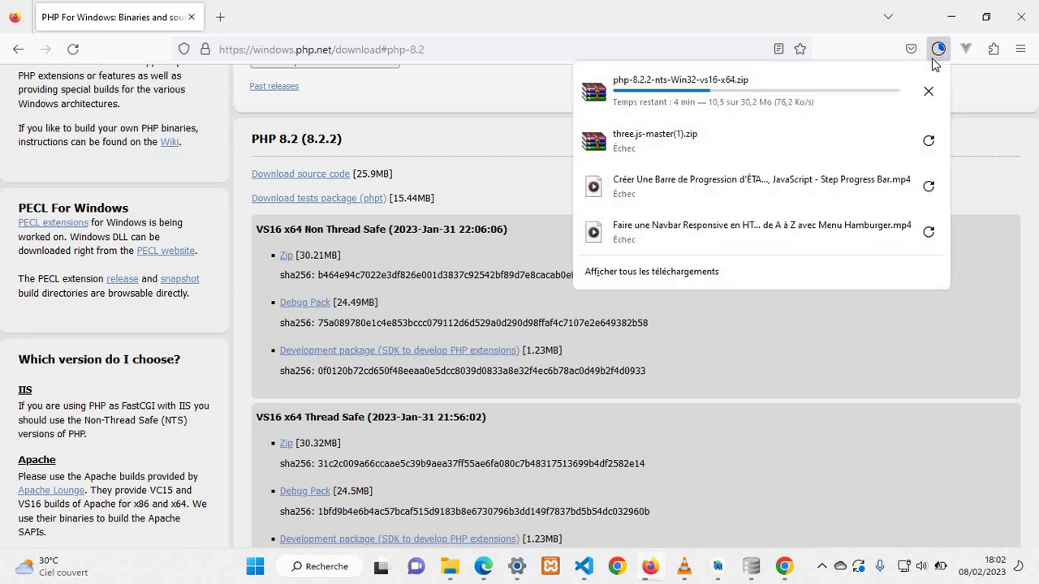
Step: Look over the Downloads folder in File Explorer and recheck the PHP 8.2.2 zip's download progress in Firefox
click(935, 55)
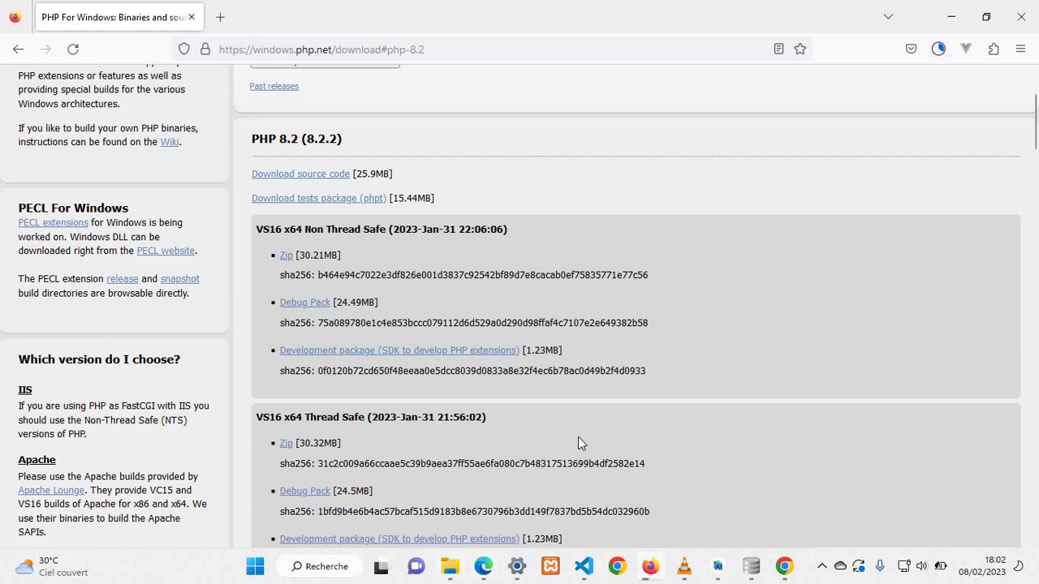
click(456, 572)
scroll(397, 397, up, 1)
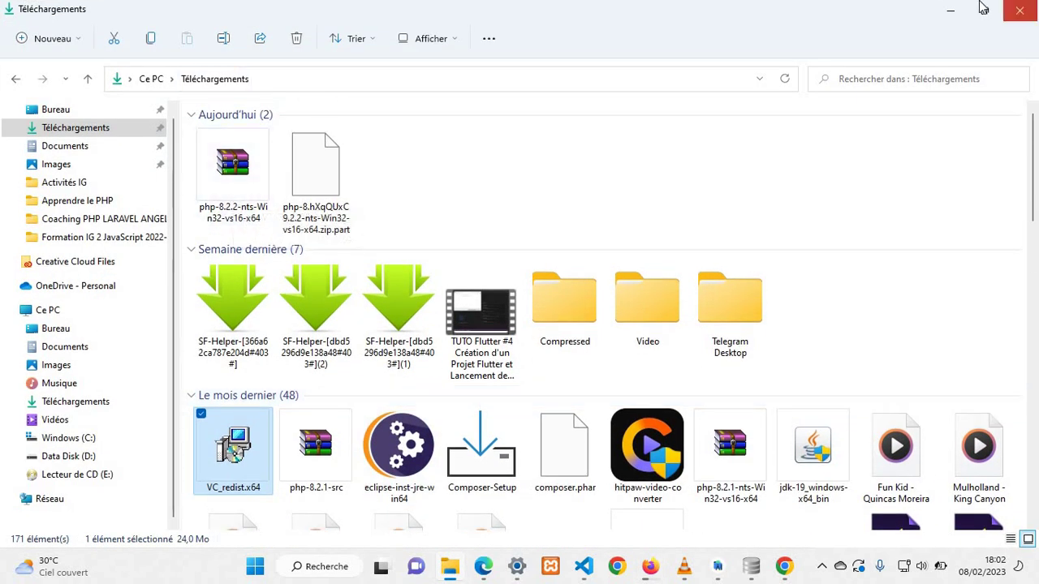
click(955, 10)
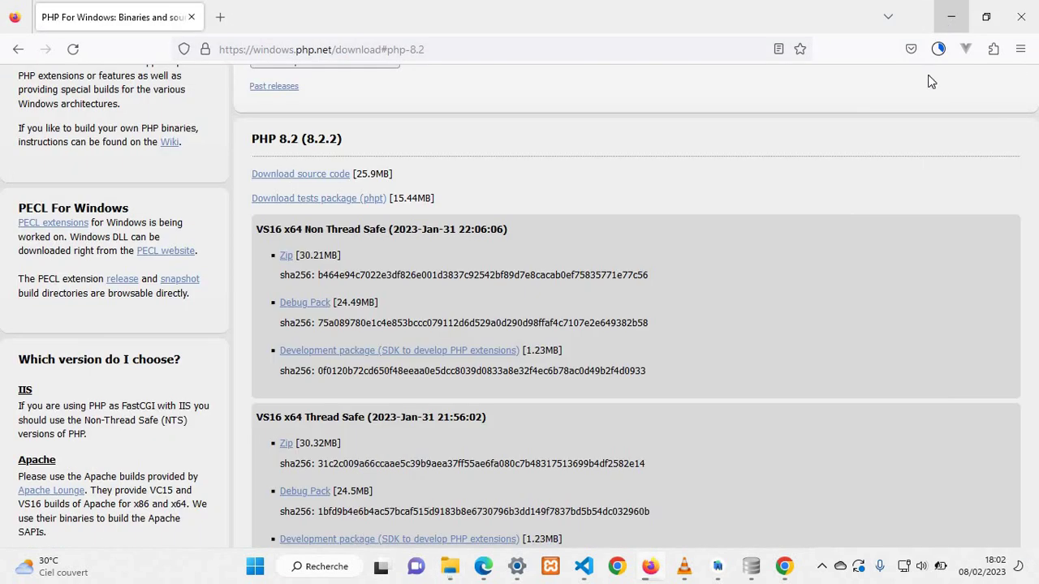
click(939, 50)
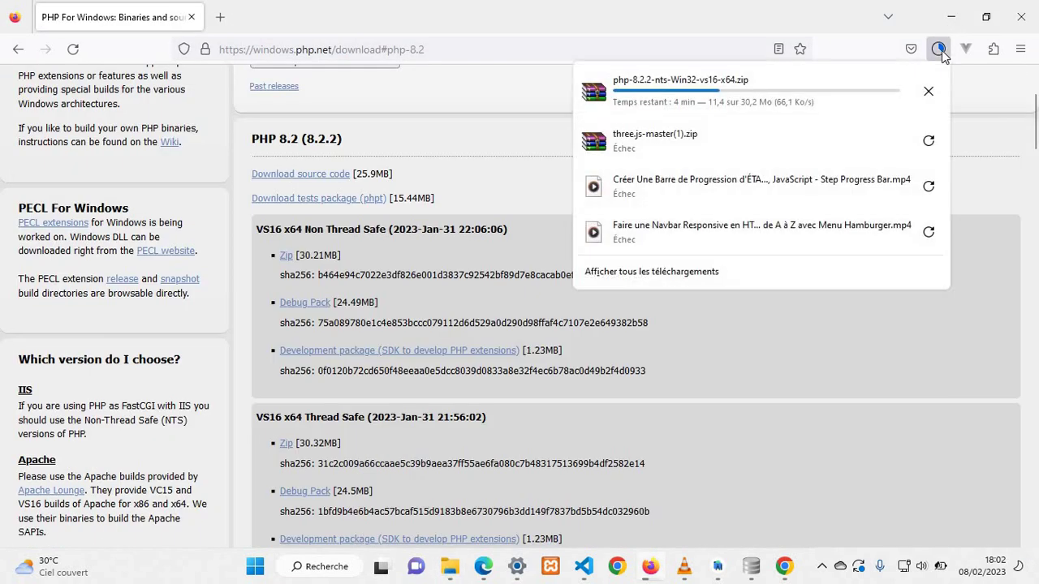
click(939, 49)
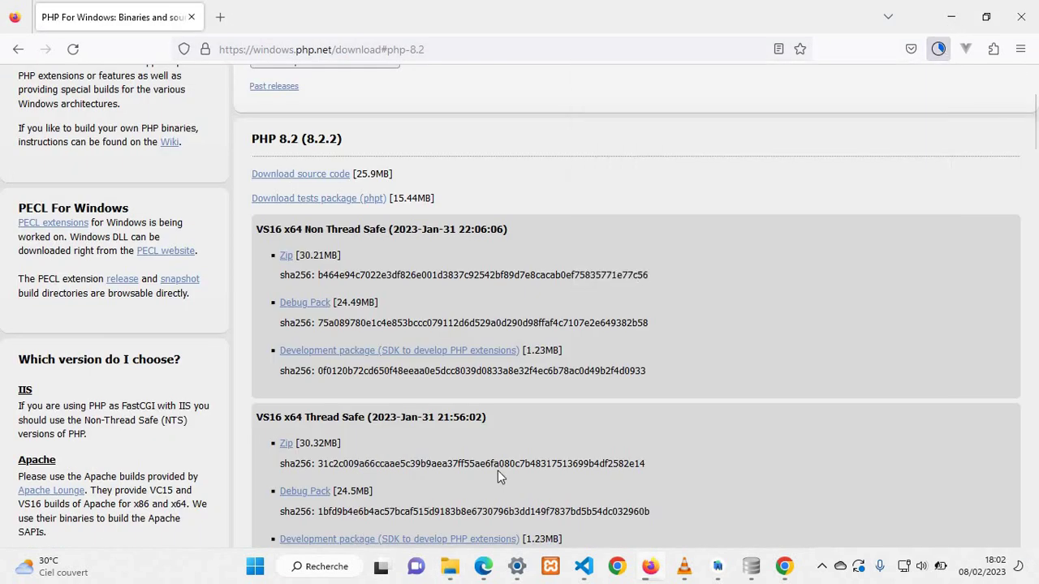
Step: In File Explorer, extract the php-8.2.1-src archive to C:\Users\HP\Downloads\php-8.2.1-src, with the option to show the extracted folders when finished
click(451, 568)
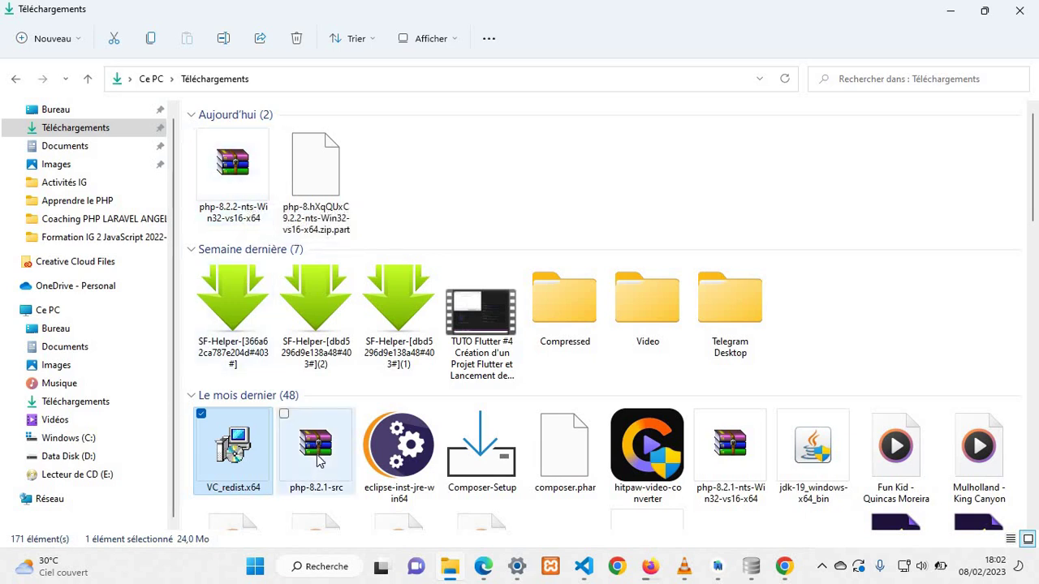
scroll(319, 460, down, 2)
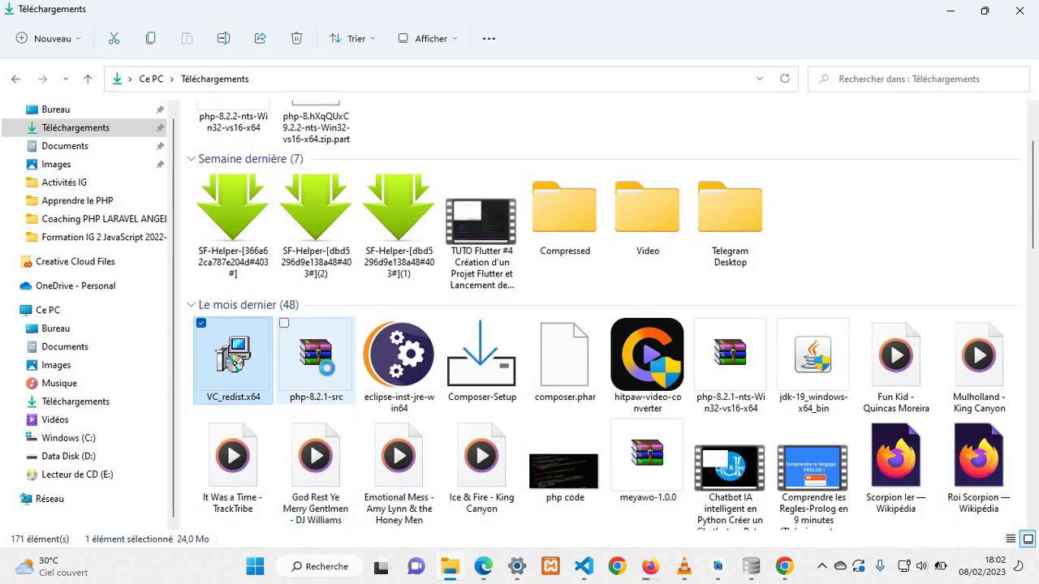
double_click(325, 370)
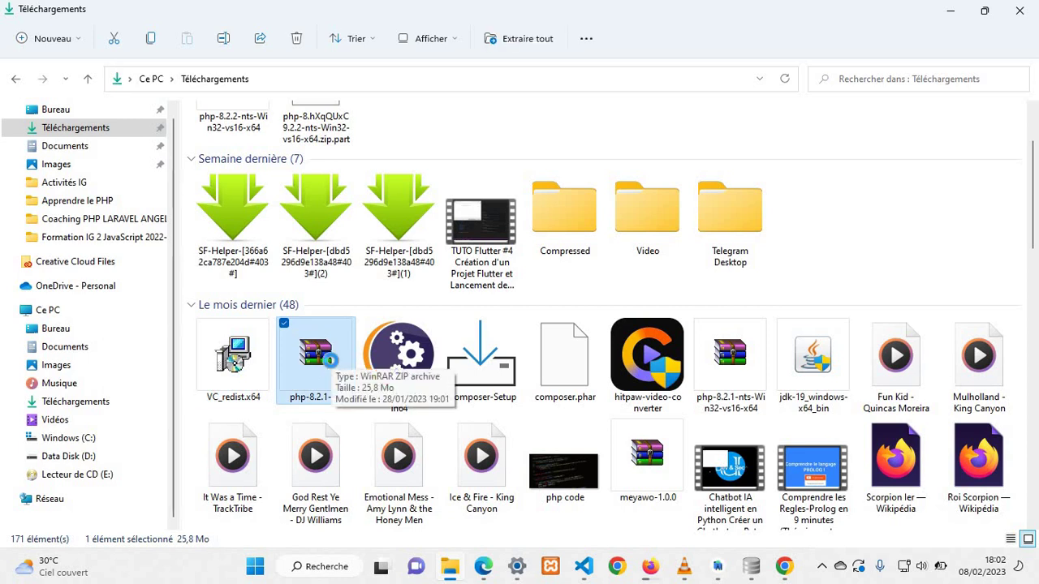
right_click(331, 368)
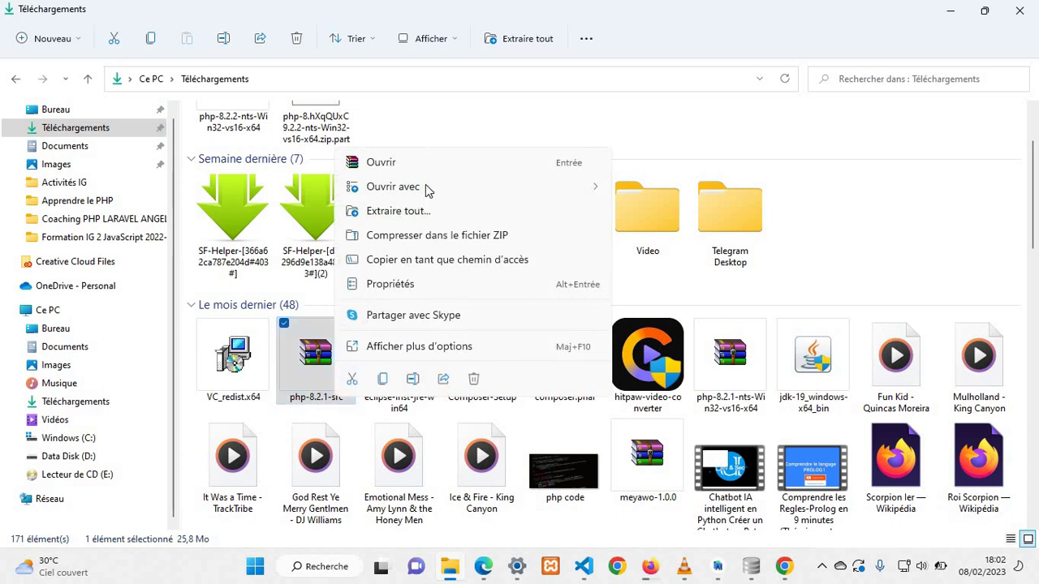
click(398, 211)
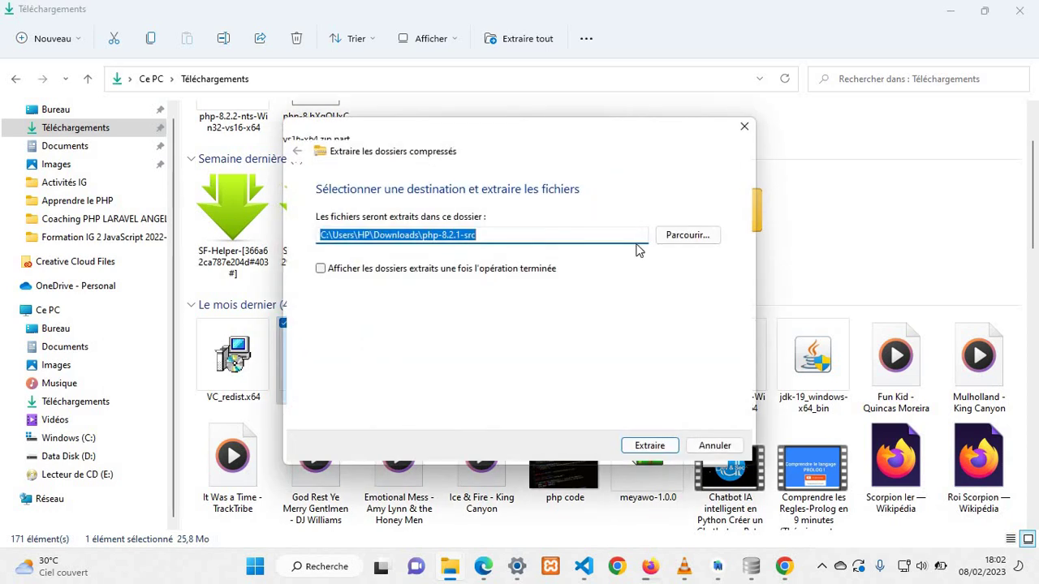
click(532, 233)
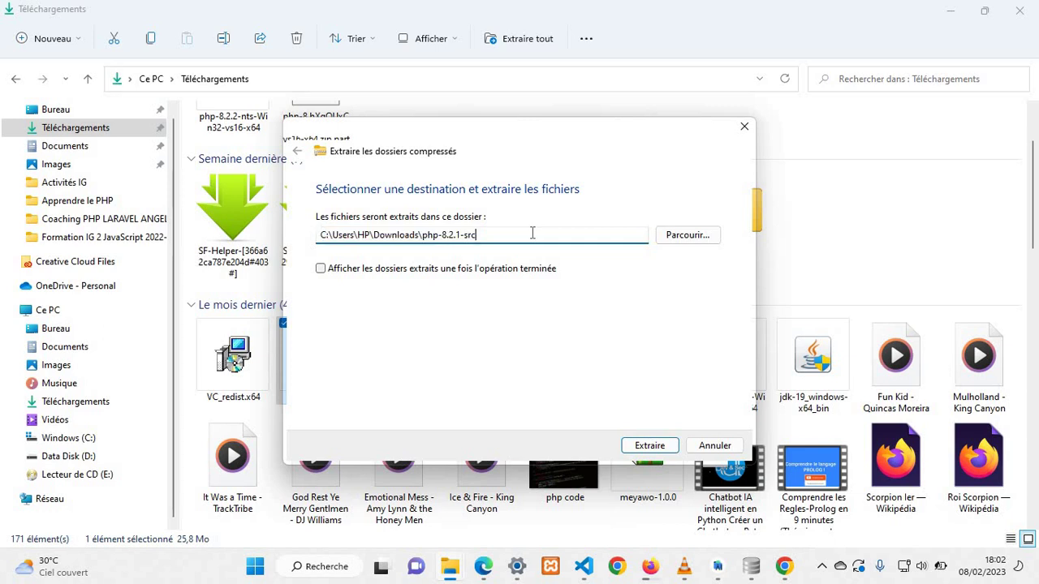
click(659, 451)
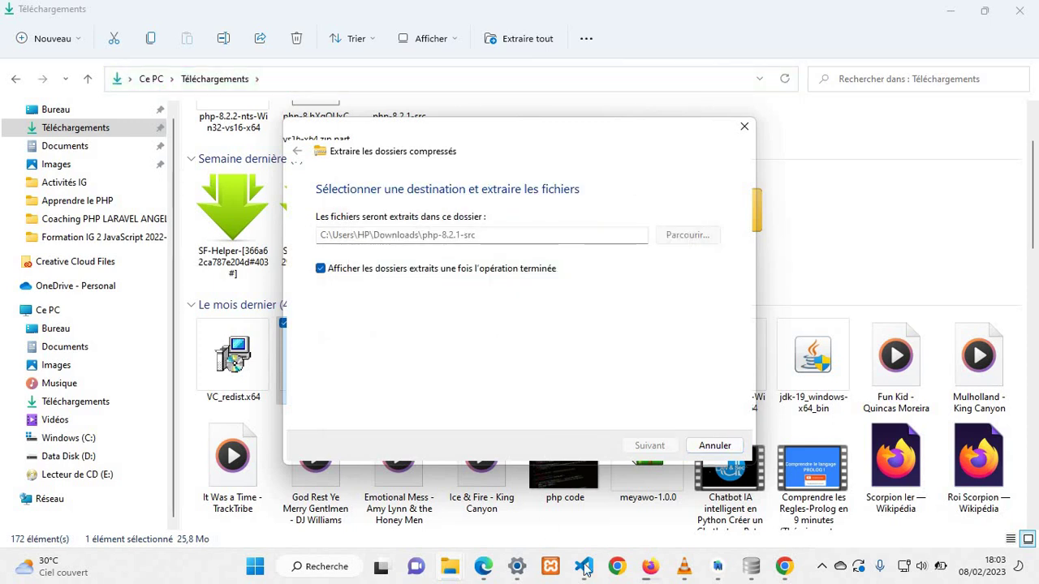
Step: Switch to Firefox and check the download progress of php-8.2.2-nts-Win32-vs16-x64.zip while the extraction runs
click(656, 568)
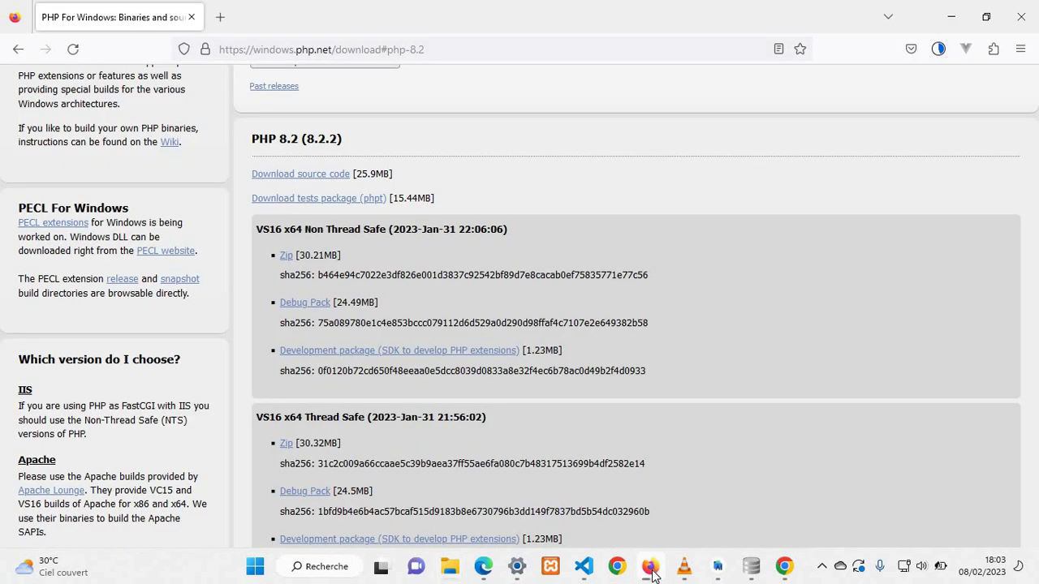
click(937, 56)
click(796, 463)
click(940, 49)
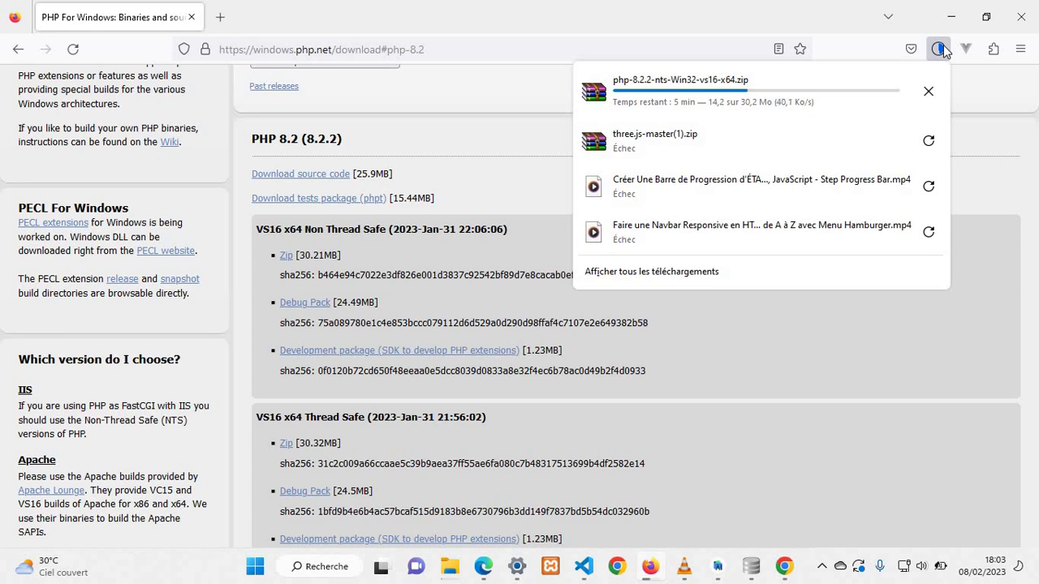
Step: Check the extraction's progress in File Explorer, and look inside the php-8.2.1-src folder in Downloads before returning to Downloads
click(451, 568)
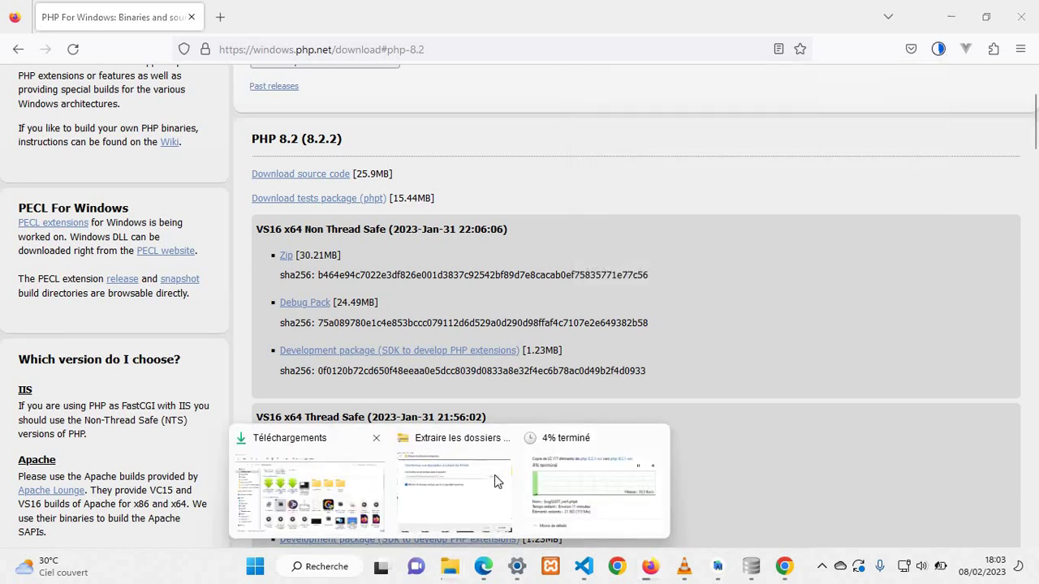
click(353, 488)
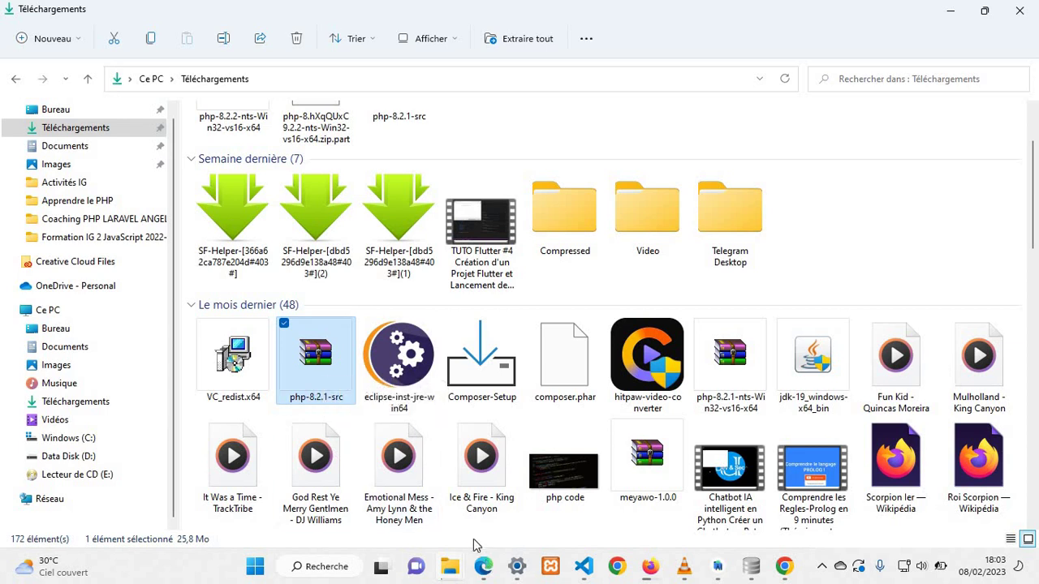
mouse_move(451, 563)
mouse_move(557, 511)
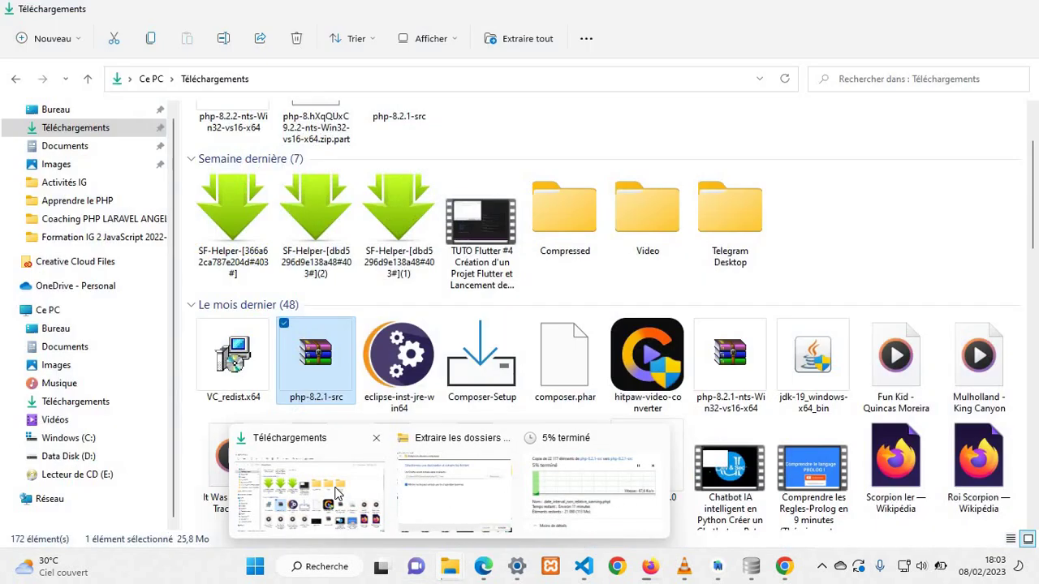
click(337, 492)
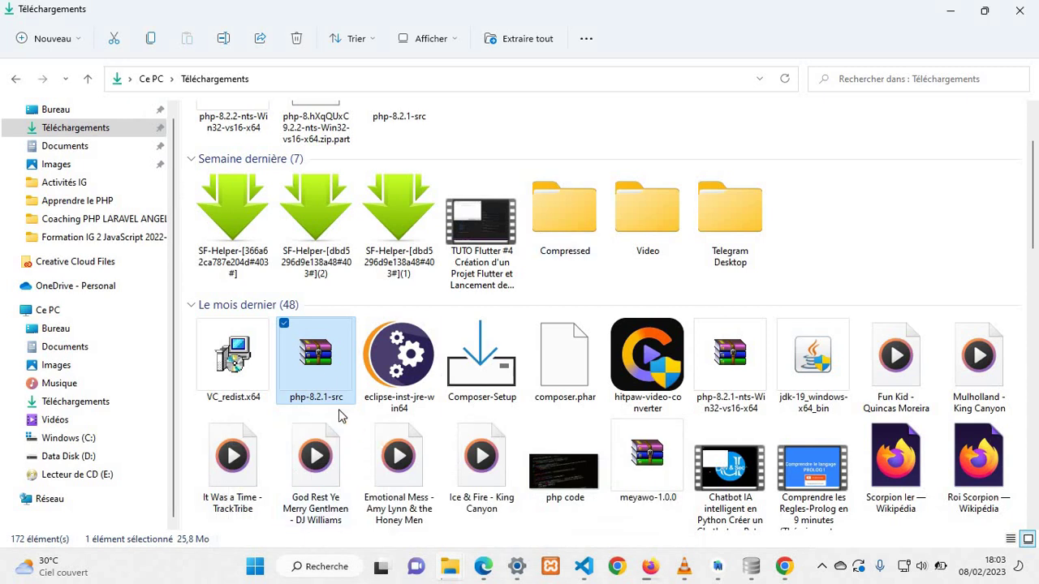
scroll(398, 215, up, 1)
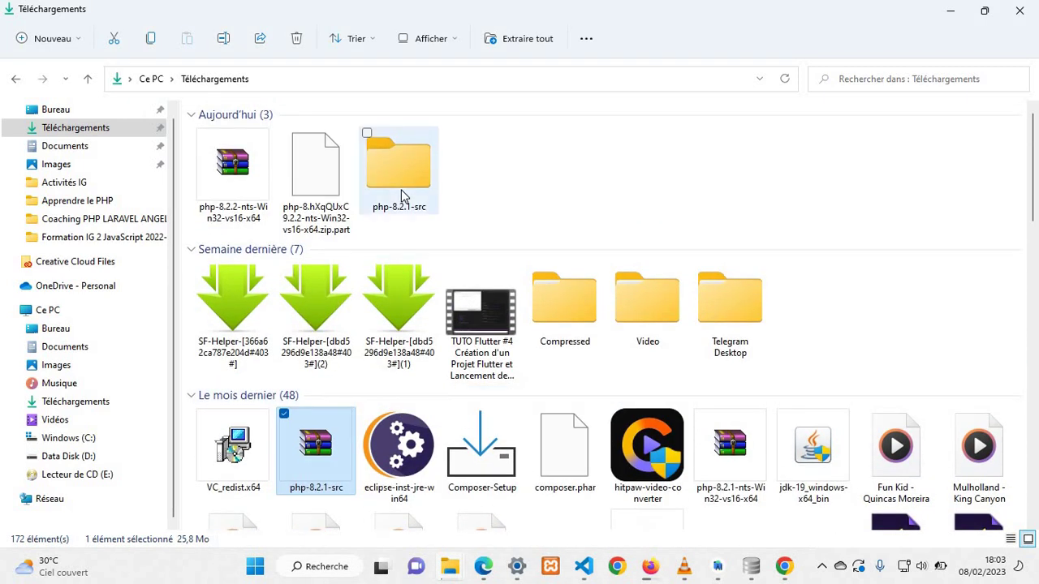
double_click(401, 196)
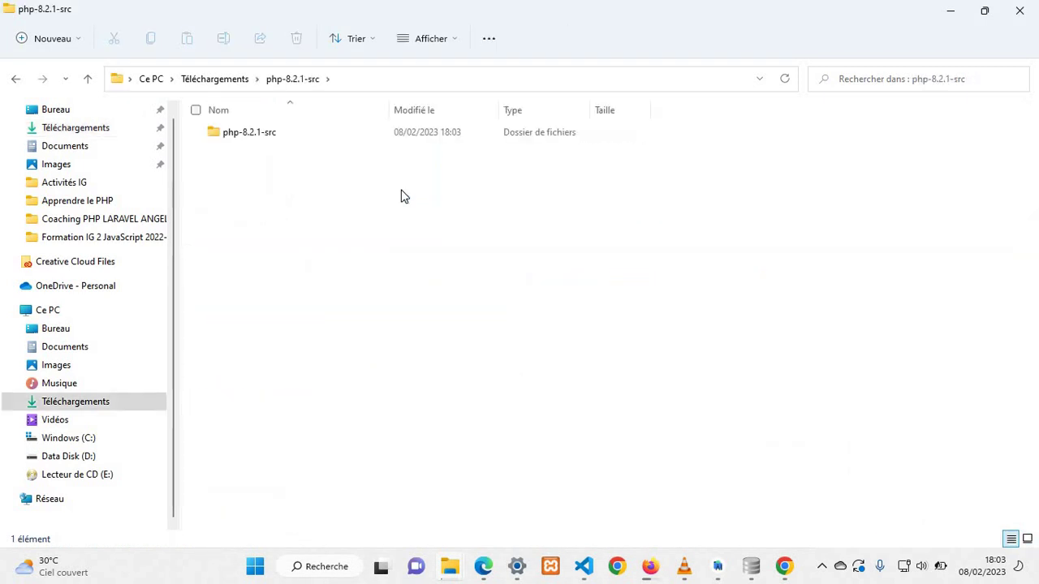
key(alt+Left)
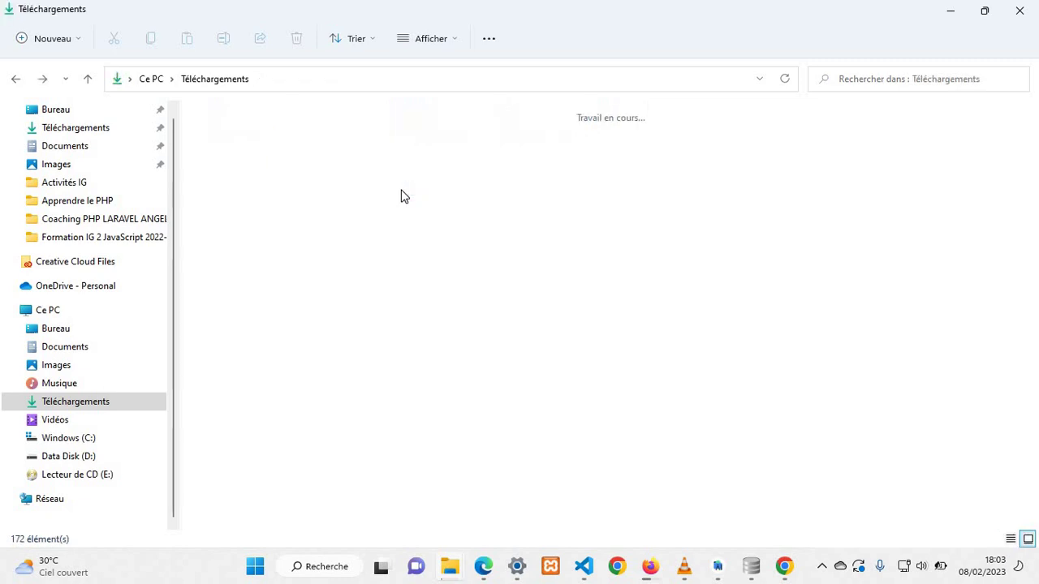